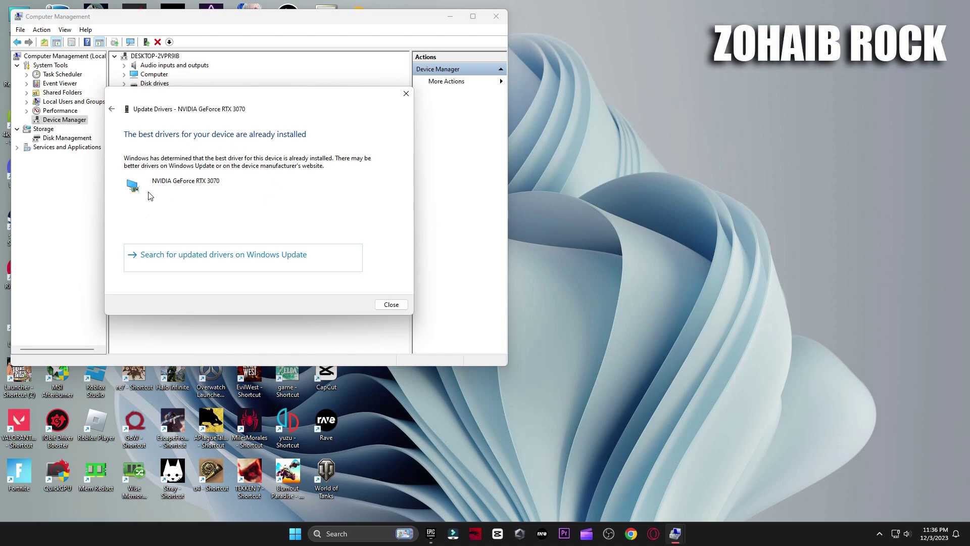
Close the driver update wizard and the Computer Management window.
click(406, 94)
click(495, 17)
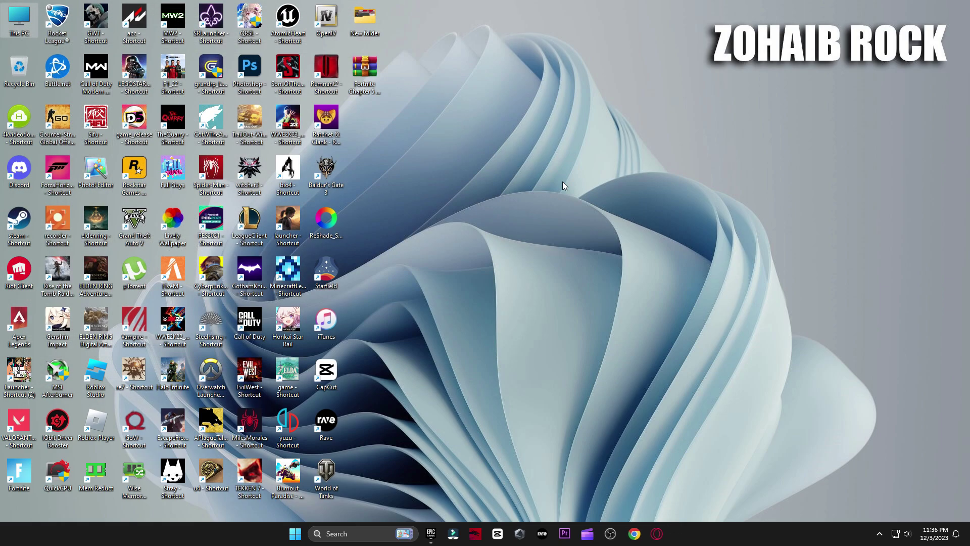
Open the Win64 folder inside Games\Fortnite\FortniteGame\Binaries on Local Disk (I:).
double_click(9, 26)
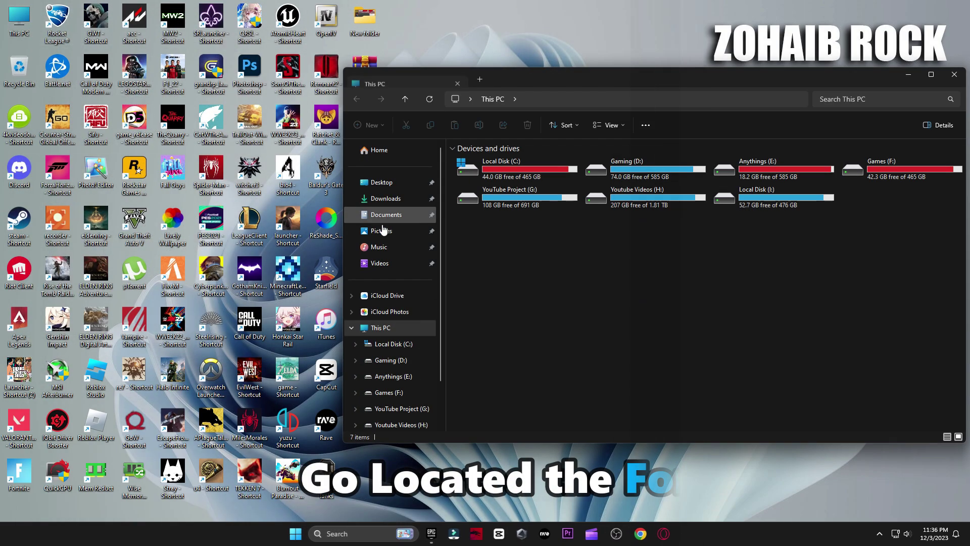
double_click(754, 208)
double_click(489, 151)
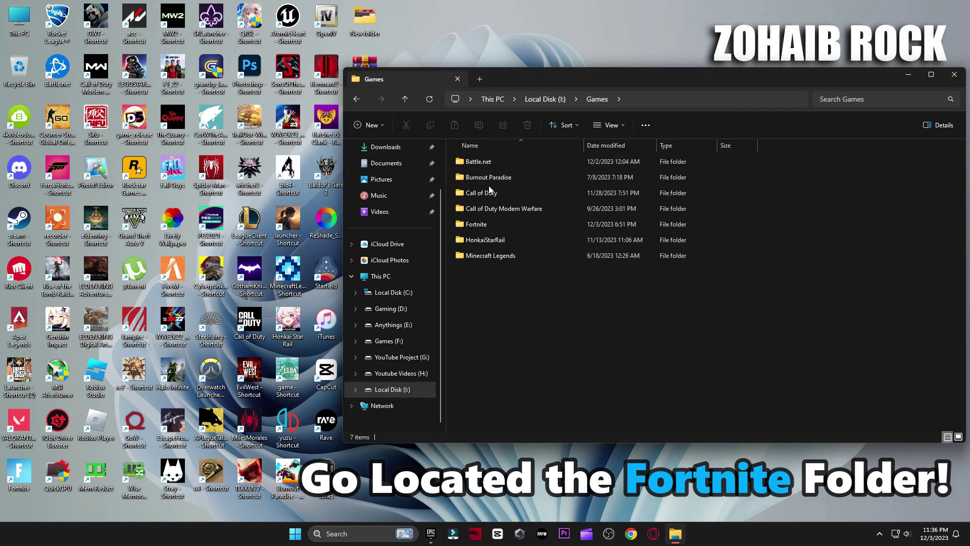
double_click(489, 227)
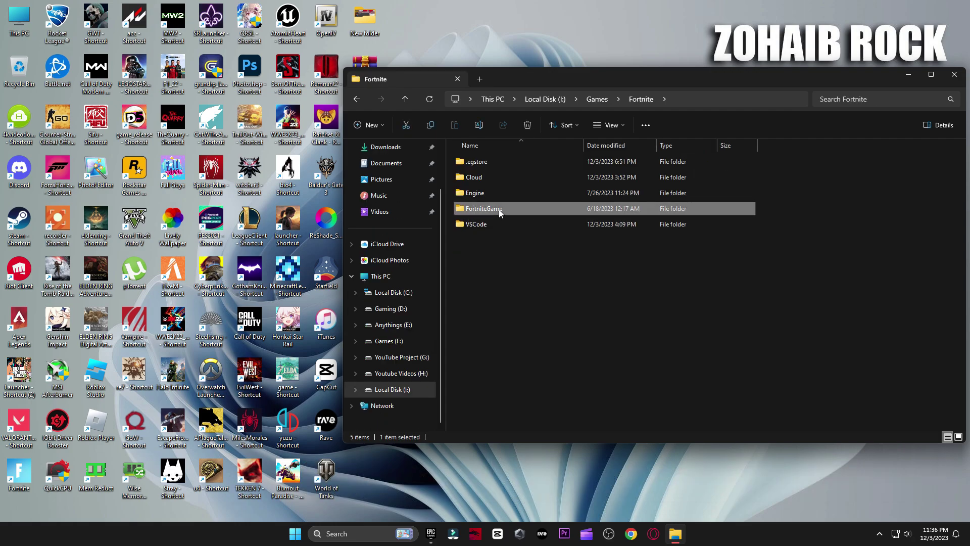
double_click(499, 210)
double_click(491, 162)
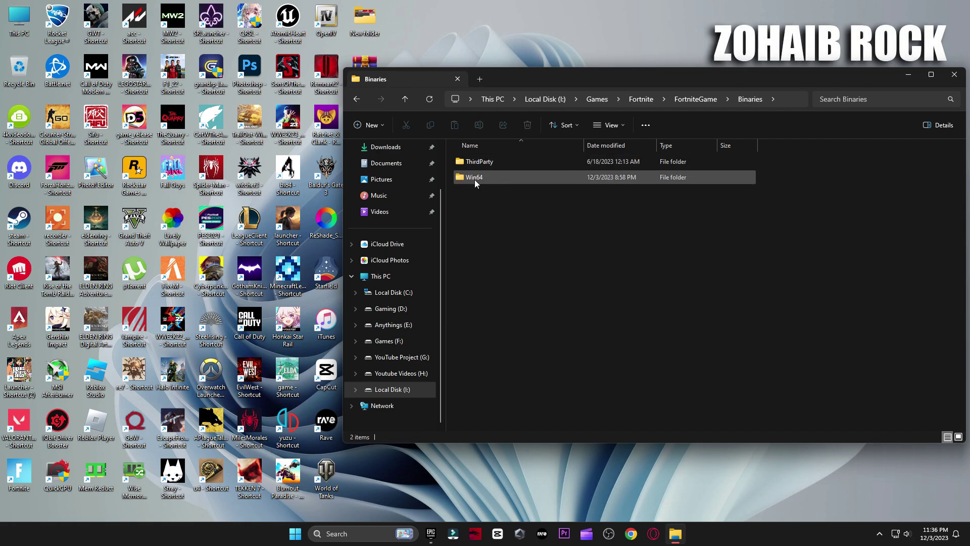
double_click(503, 178)
Find the Fortnite applications in the Win64 folder and open the compatibility properties of FortniteClient-Win64-Shipping.
scroll(578, 231, down, 10)
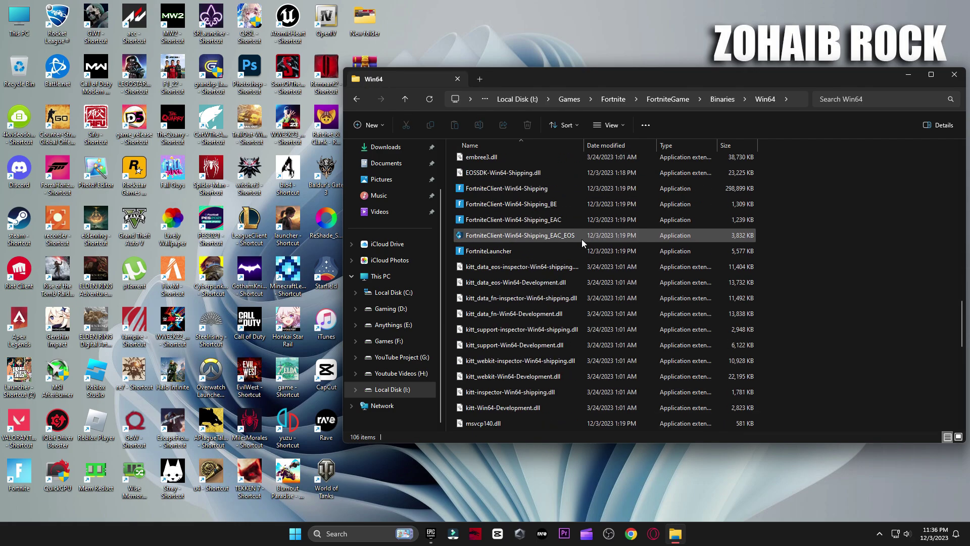
scroll(671, 250, up, 1)
drag(763, 257, 744, 281)
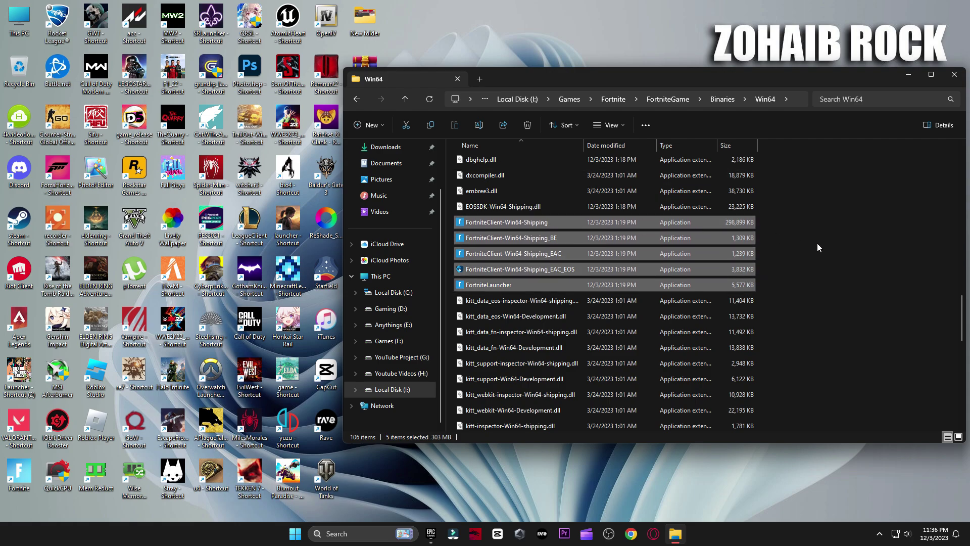
click(519, 226)
right_click(520, 226)
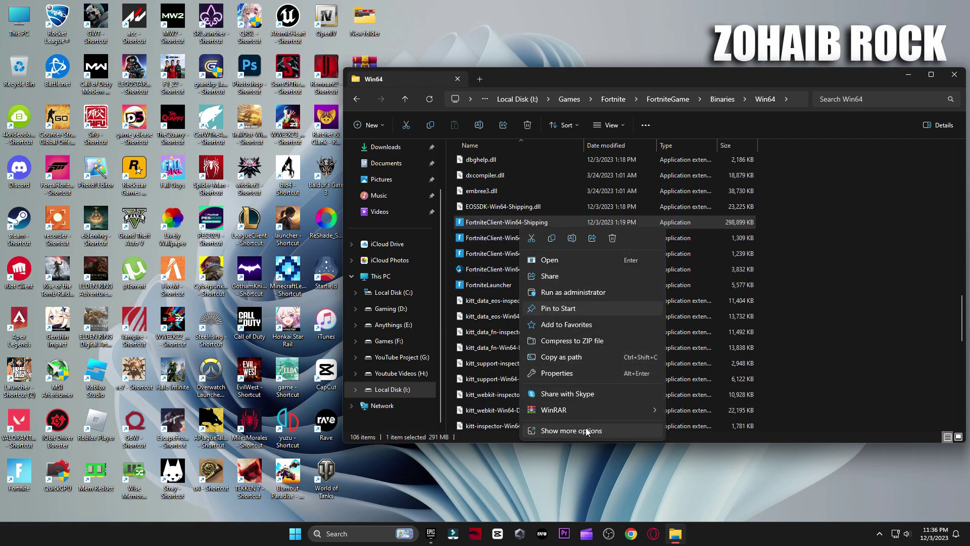
click(586, 429)
click(567, 494)
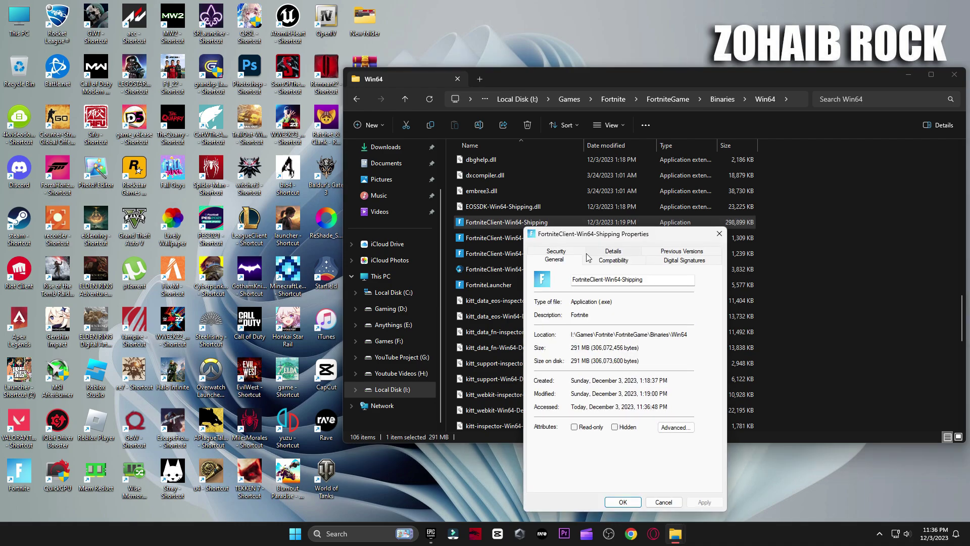
click(615, 165)
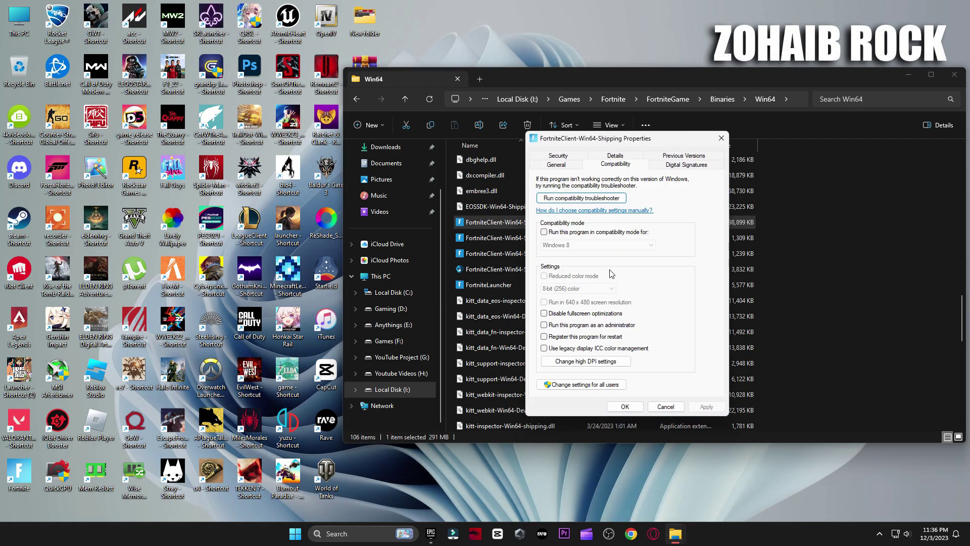
Override the high DPI scaling behavior of FortniteClient-Win64-Shipping with scaling performed by Application, and apply the properties.
click(580, 362)
click(574, 333)
click(627, 347)
click(626, 348)
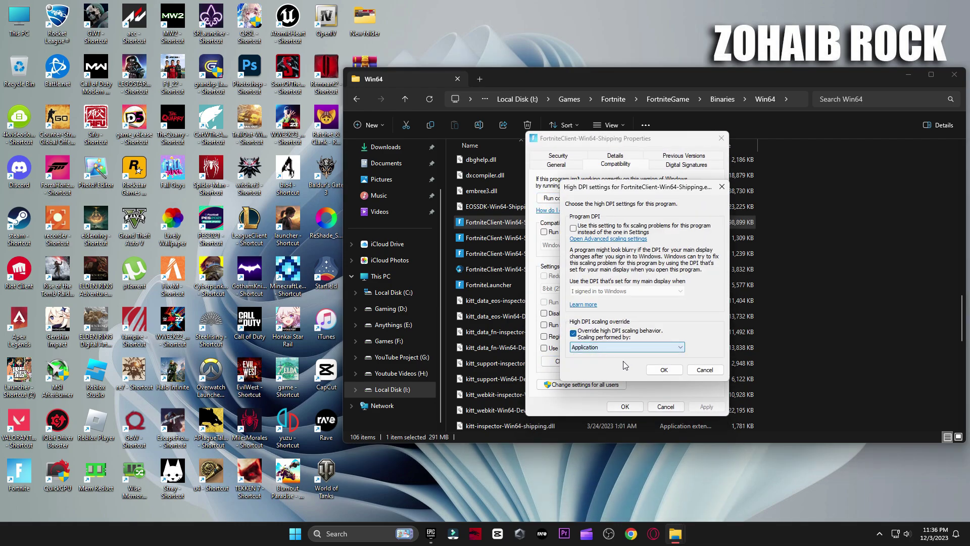
click(664, 370)
click(707, 406)
click(625, 407)
Open the compatibility properties of the FortniteLauncher application.
click(481, 289)
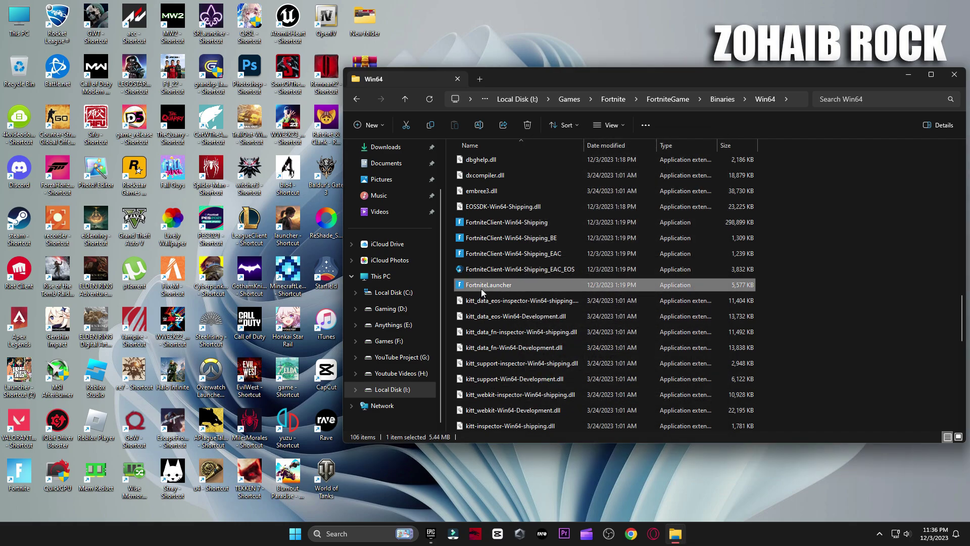
right_click(481, 289)
click(551, 279)
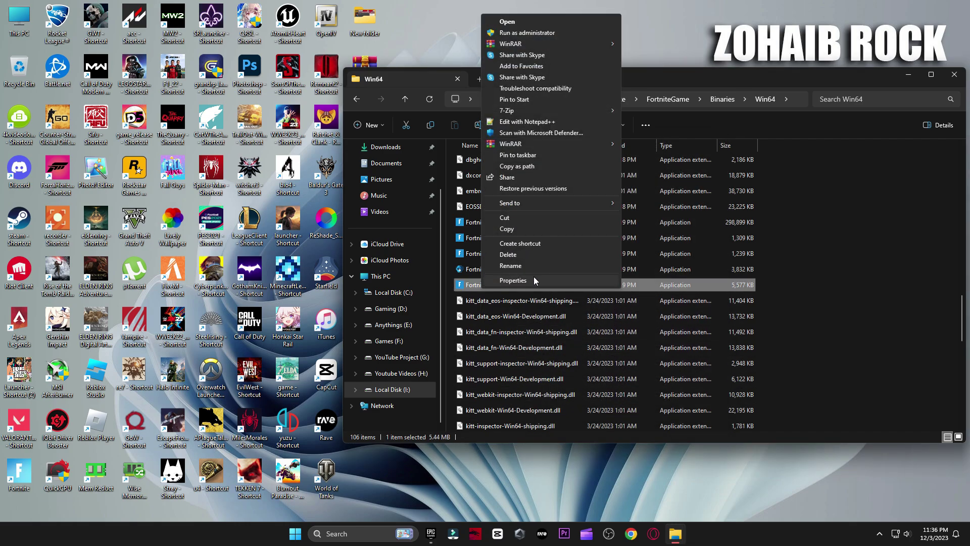
click(533, 278)
click(555, 263)
drag(568, 243, 557, 114)
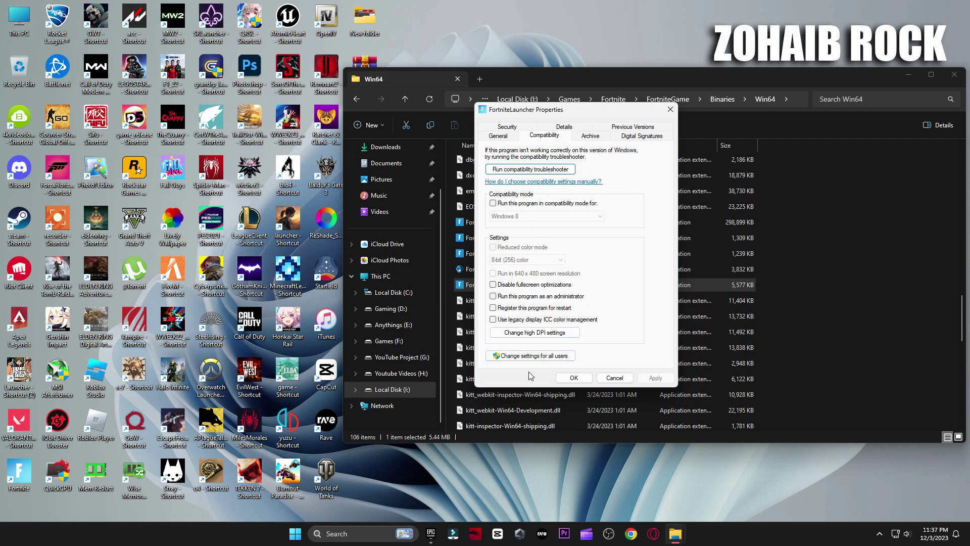
Override FortniteLauncher's high DPI scaling behavior with scaling performed by Application, and confirm the properties.
click(535, 333)
click(522, 304)
click(556, 318)
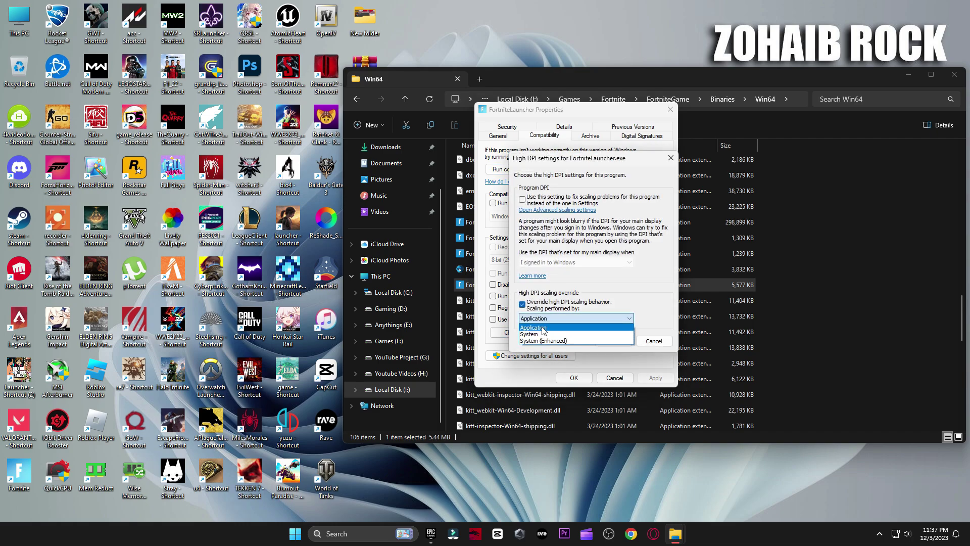
click(545, 329)
click(613, 341)
click(587, 374)
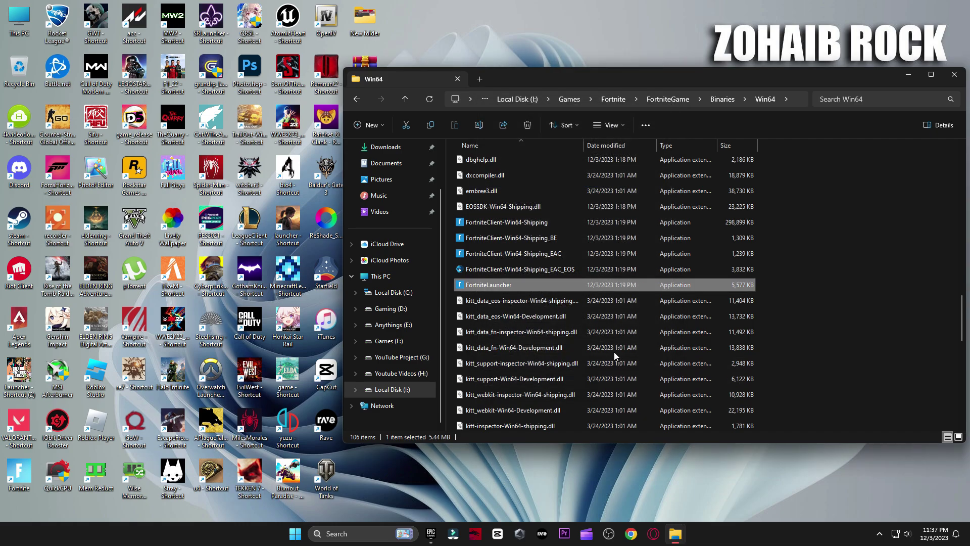
Run EasyAntiCheat_Setup from the EasyAntiCheat_Kamu folder, repair the anti-cheat service and finish the setup.
scroll(596, 311, up, 10)
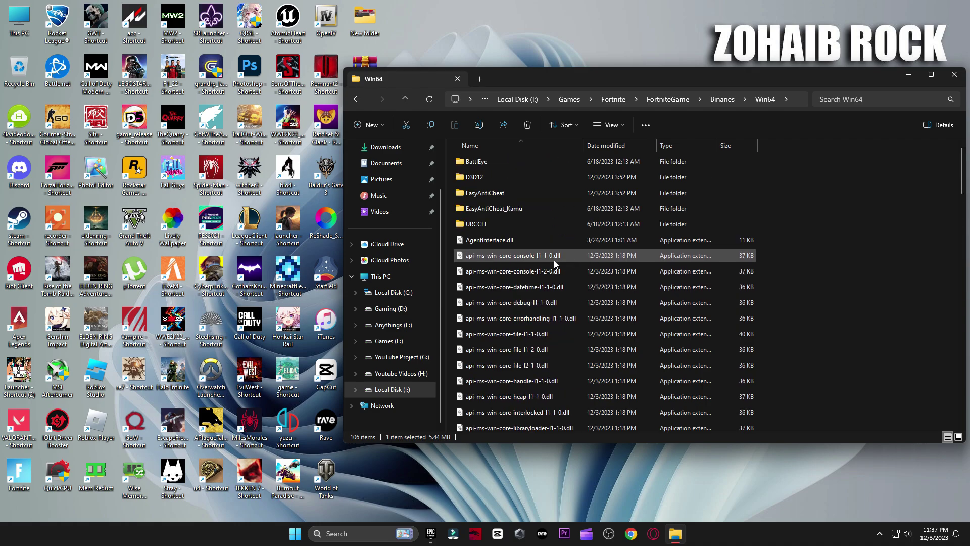
click(480, 210)
double_click(493, 211)
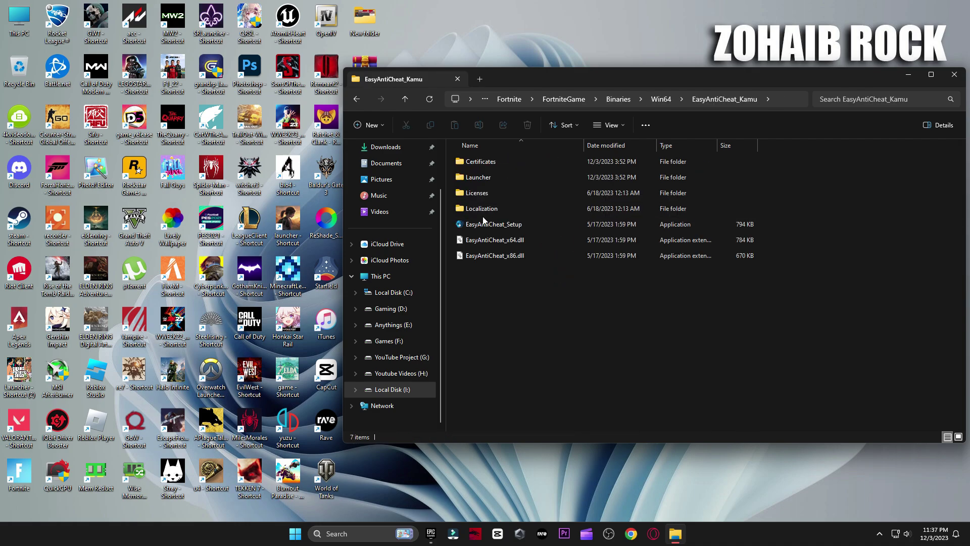
double_click(493, 226)
click(369, 358)
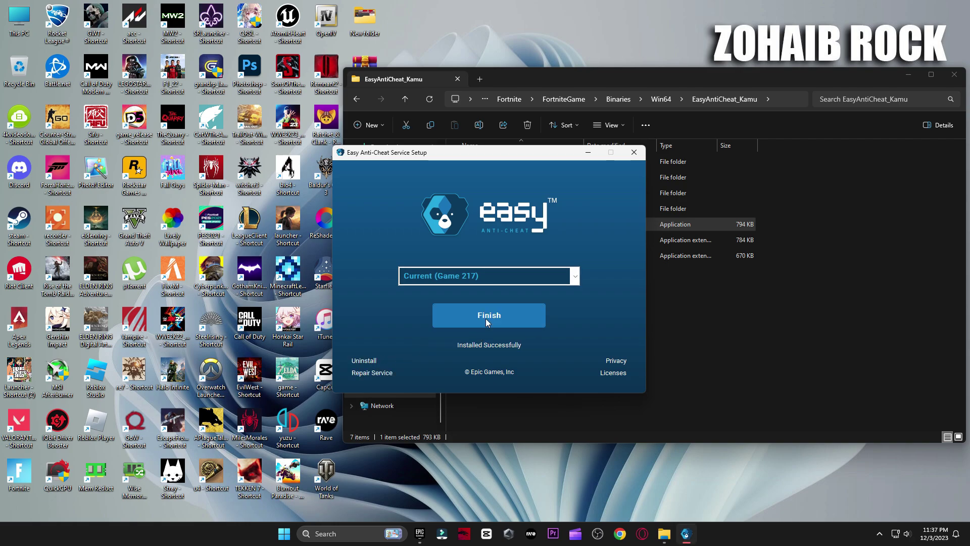
click(486, 318)
In Win64's BattlEye folder, run the Uninstall_BattlEye batch file followed by Install_BattlEye.
click(356, 99)
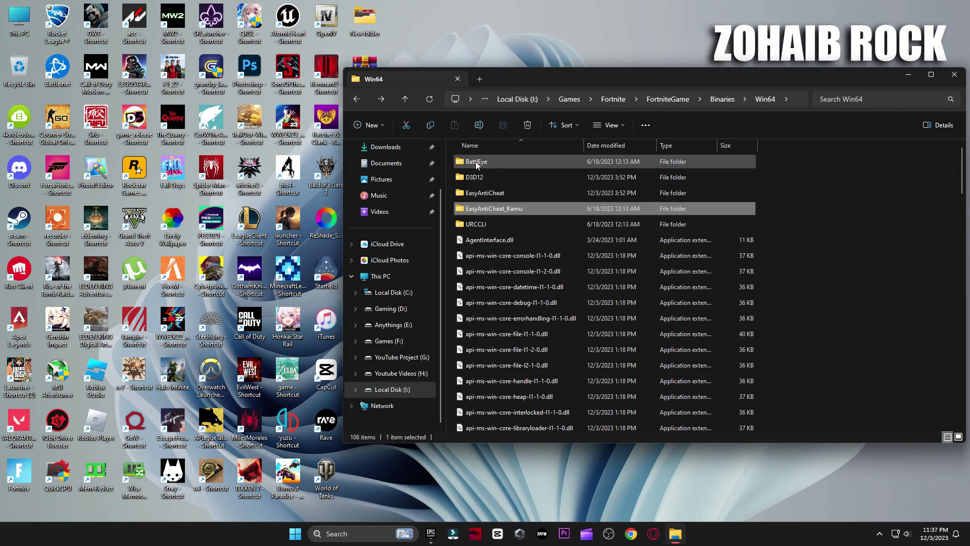
click(493, 162)
double_click(492, 163)
double_click(504, 320)
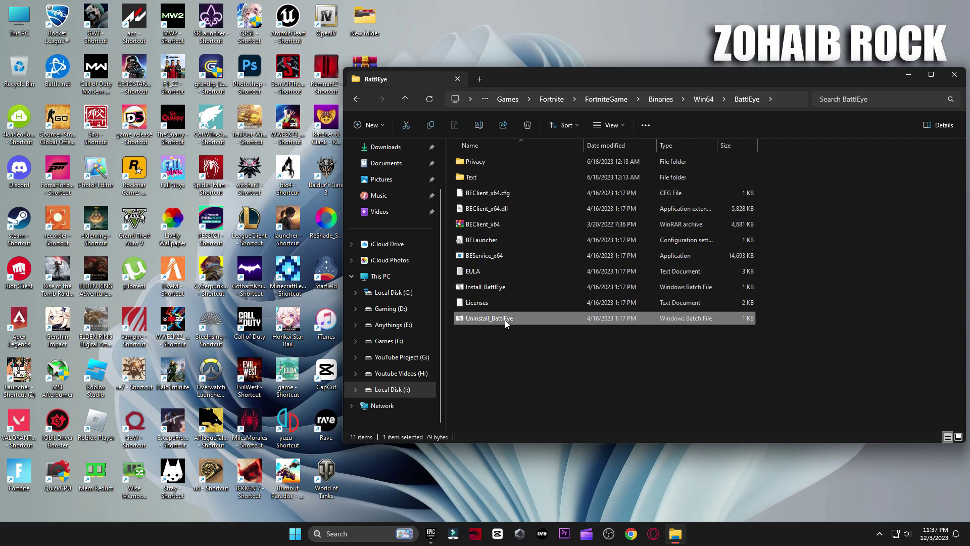
click(526, 298)
click(529, 298)
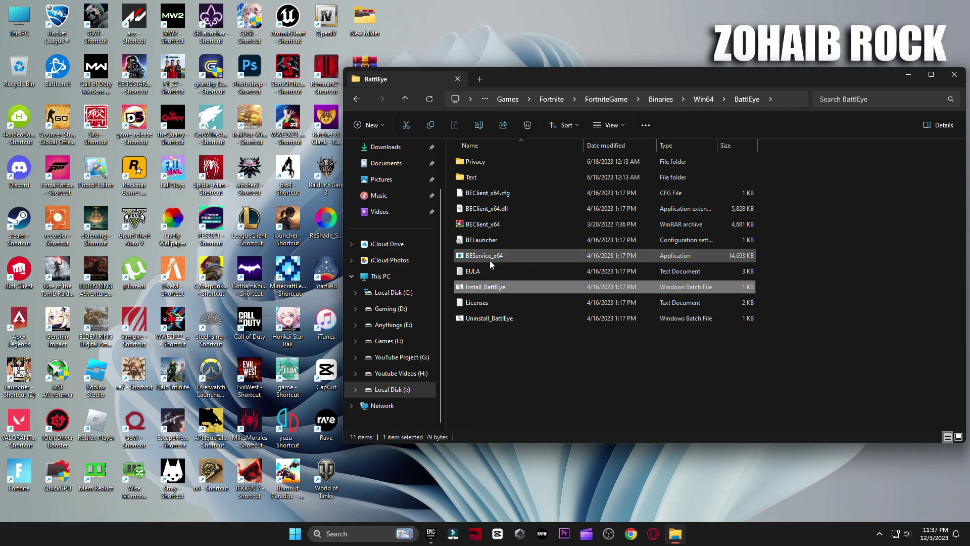
Run the BEService_x64 application and close the BattlEye folder window.
click(490, 259)
double_click(490, 258)
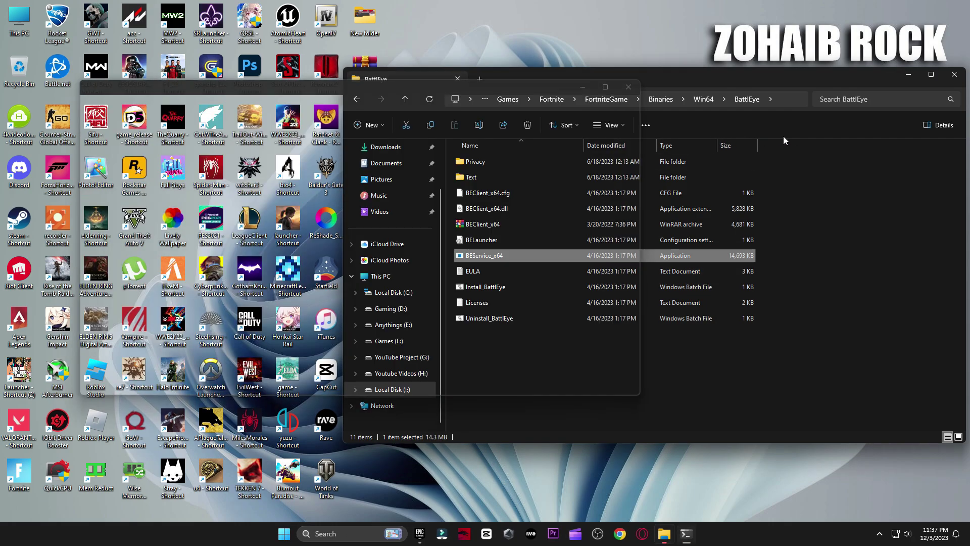
click(954, 76)
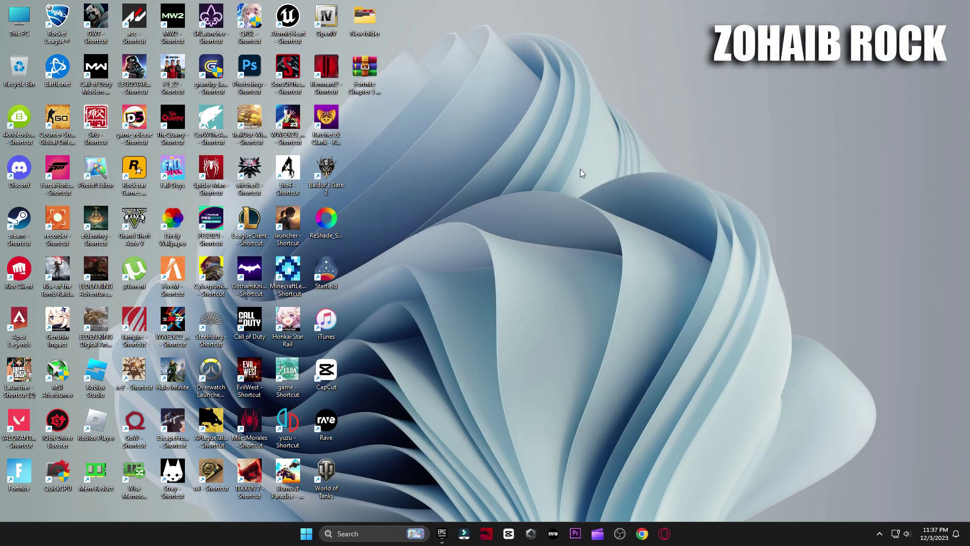
Open the AppData folder by running "appdata" from the Run dialog.
click(356, 527)
text(run)
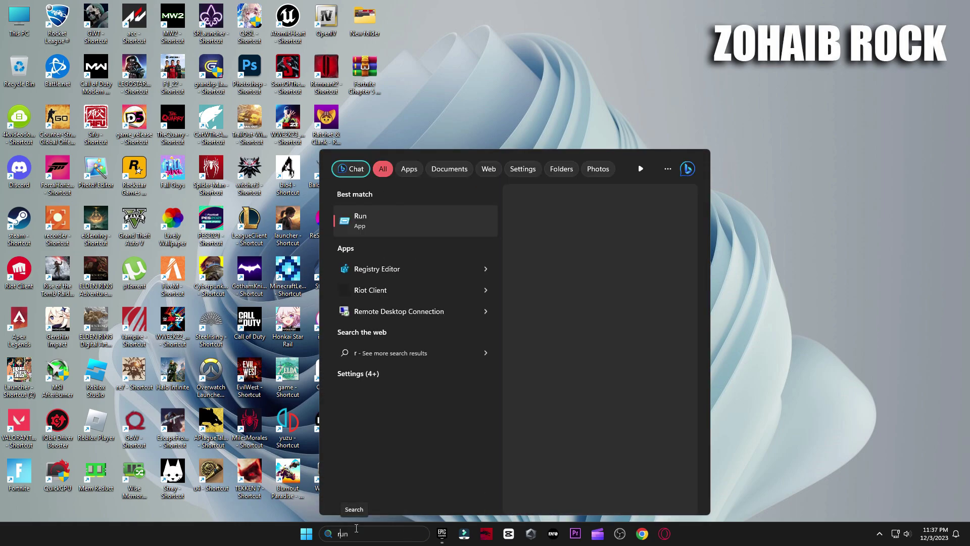
click(386, 227)
drag(139, 420, 614, 142)
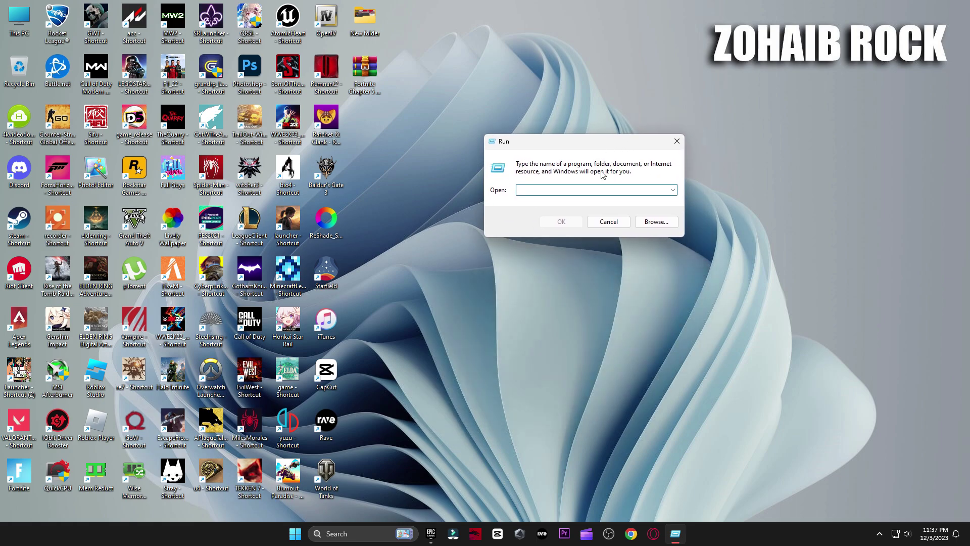
text(appdata)
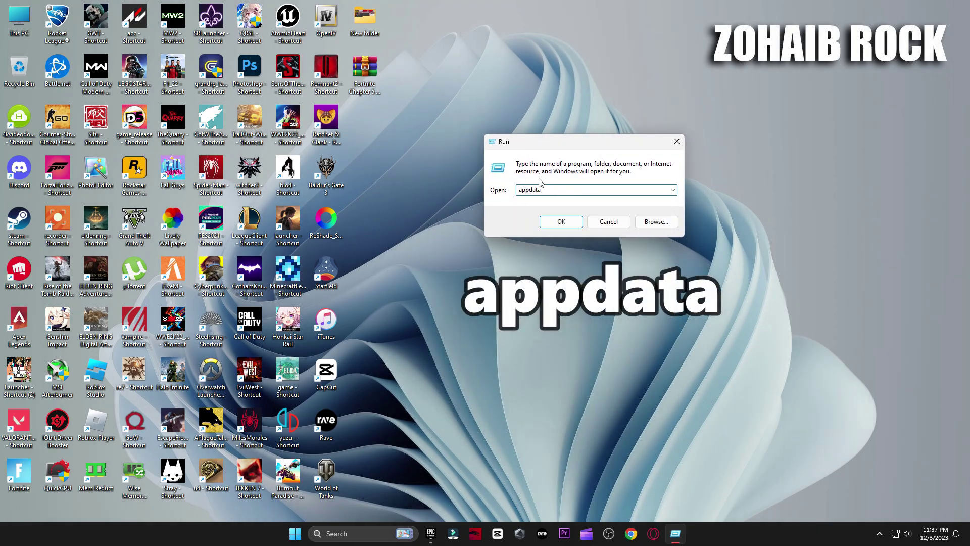
click(561, 222)
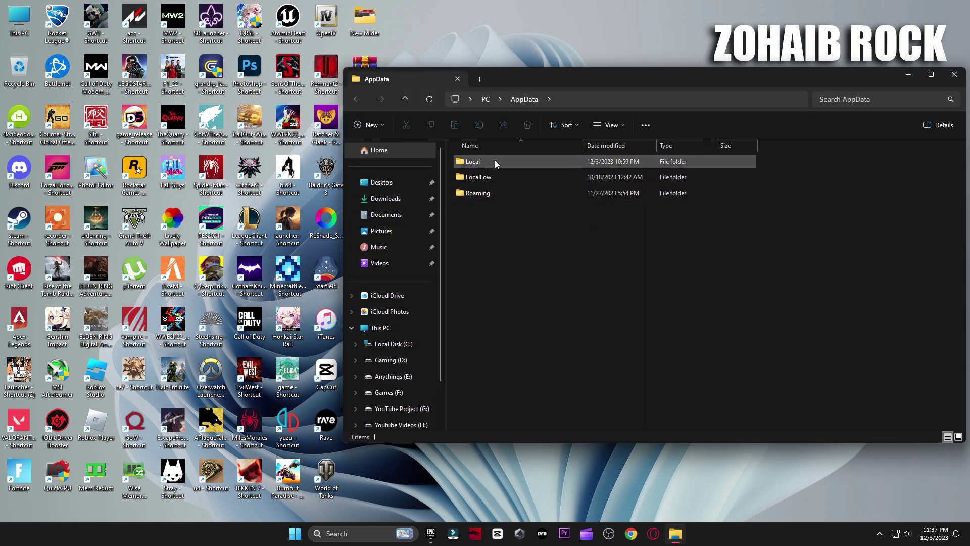
Open Local\FortniteGame\Saved\Config\WindowsClient in AppData and select the GameUserSettings file.
double_click(495, 162)
scroll(495, 160, down, 10)
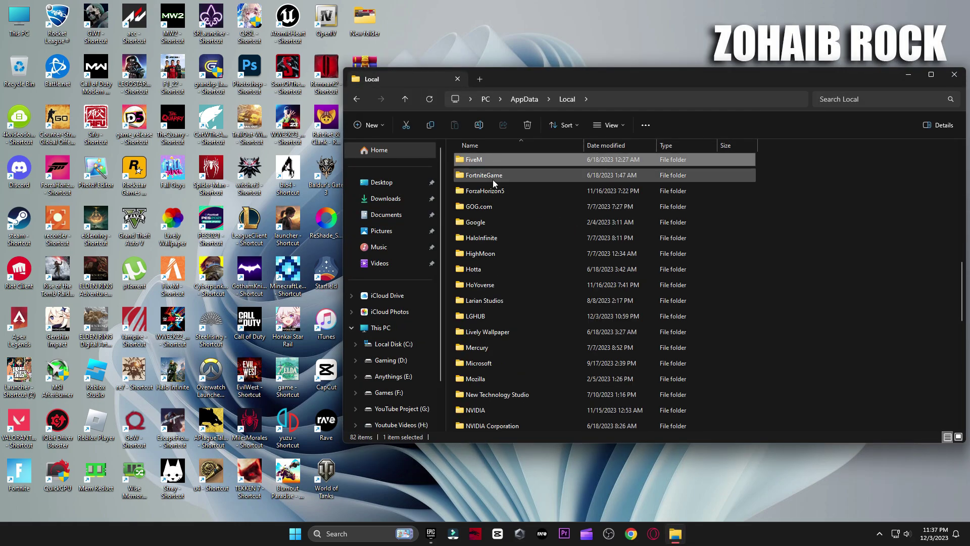
click(499, 176)
double_click(499, 177)
double_click(493, 162)
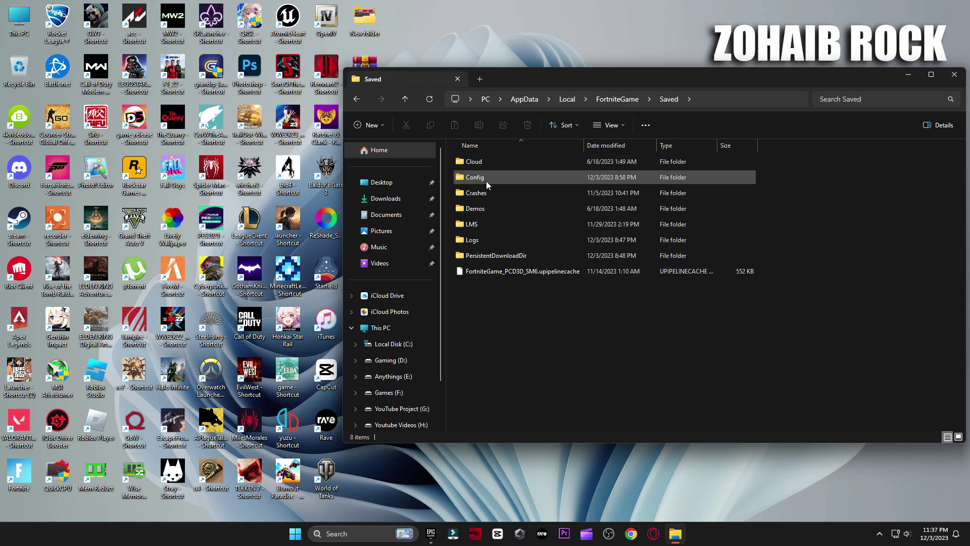
click(505, 177)
double_click(505, 177)
double_click(506, 176)
click(499, 162)
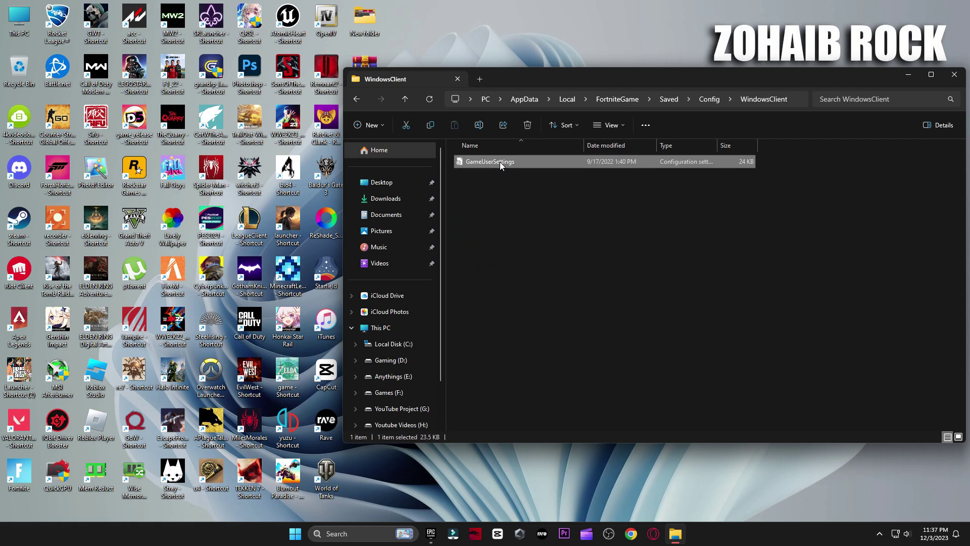
Delete the crash report folders inside the CrashReportClient folder under Config.
key(alt+Up)
double_click(490, 162)
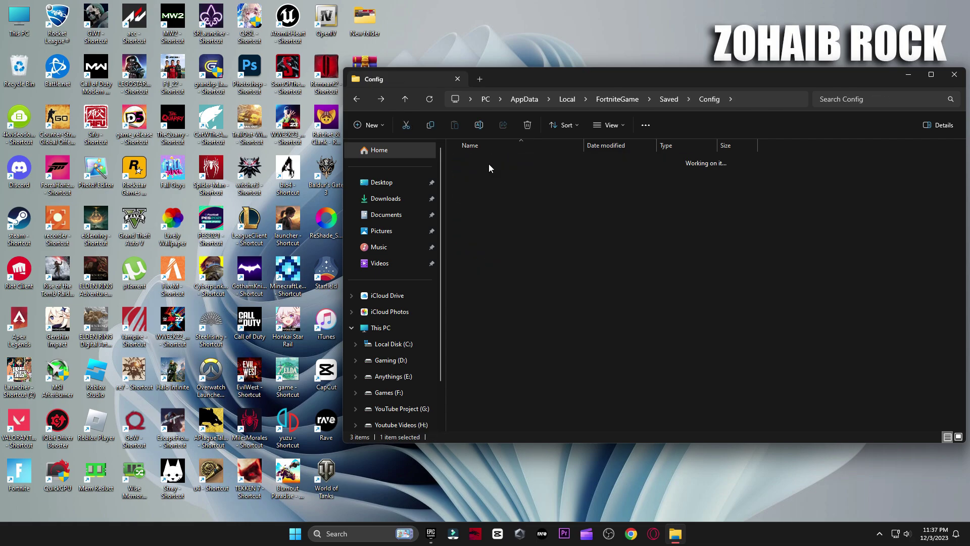
drag(542, 293, 521, 171)
click(527, 125)
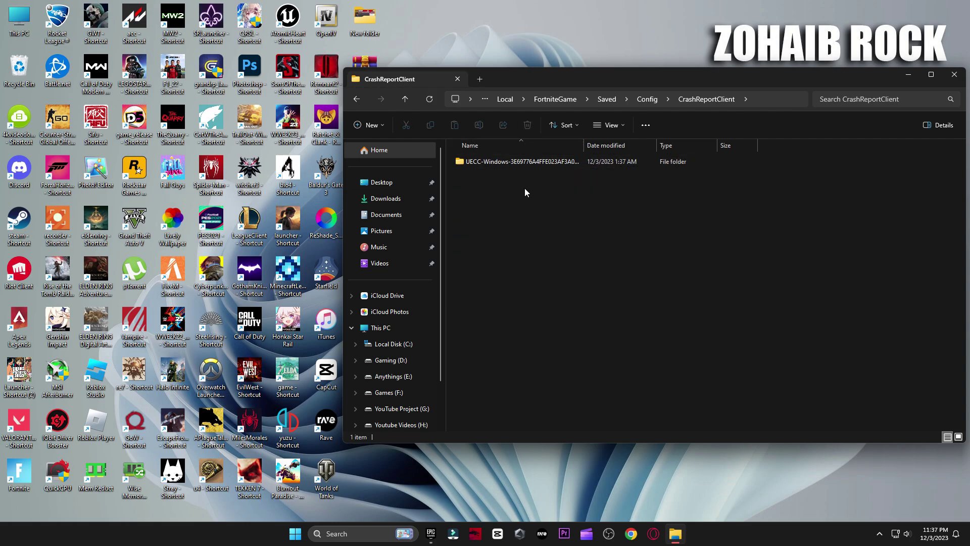
click(525, 162)
click(527, 125)
Go back to FortniteGame's Saved folder and check the contents of the Crashes folder.
key(alt+Up)
key(alt+Up)
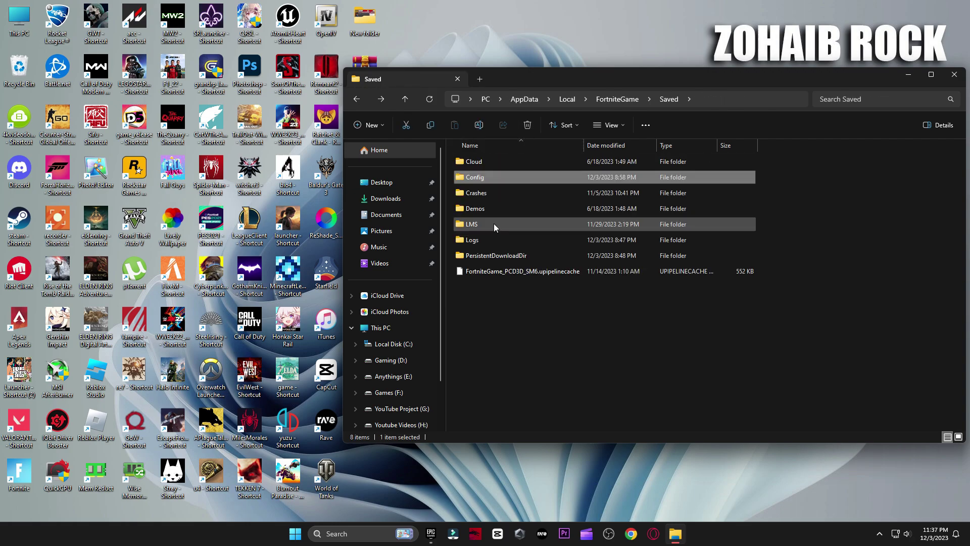
double_click(486, 190)
key(alt+Up)
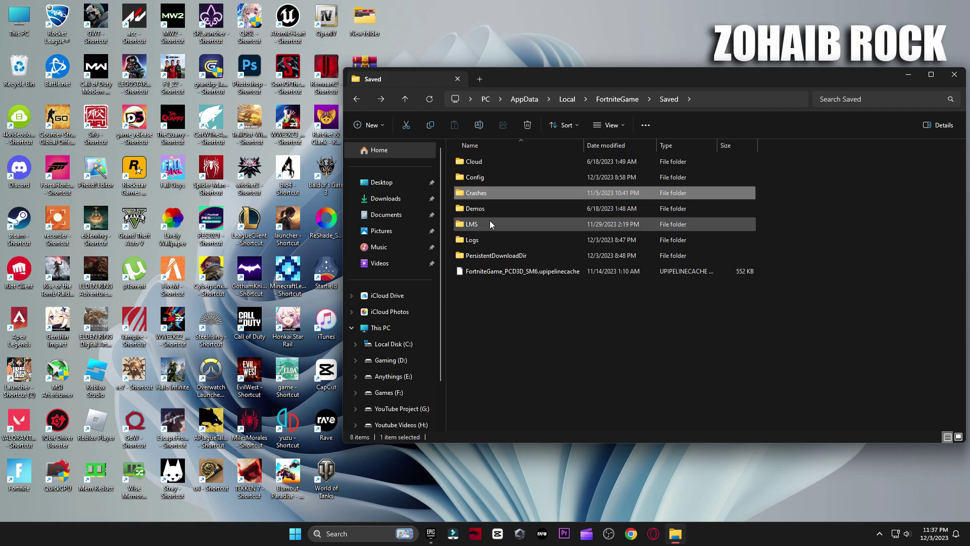
Delete everything inside FortniteGame's Saved\Logs folder and return to the Saved folder.
double_click(480, 241)
click(511, 255)
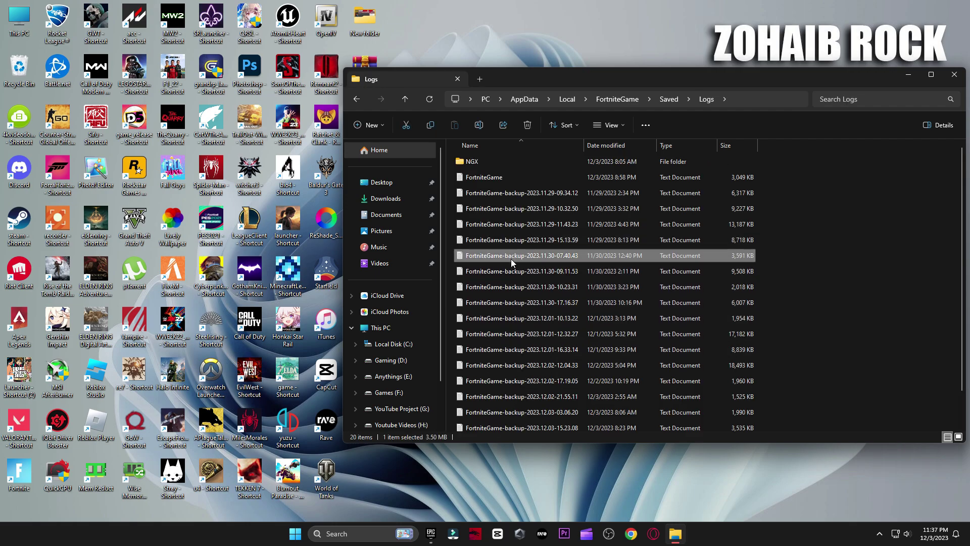
key(ctrl+a)
click(528, 124)
key(alt+Up)
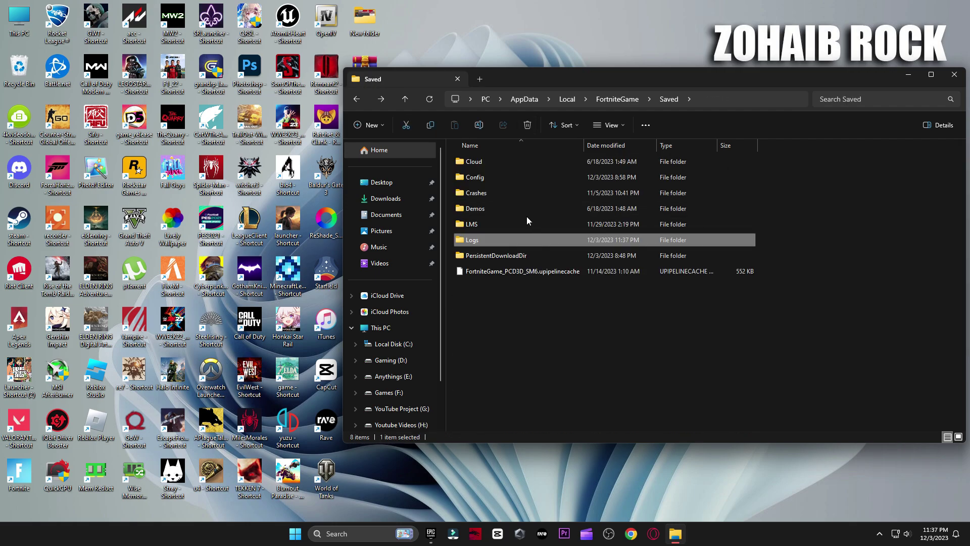
Go back to AppData\Local and check the contents of EpicGamesLauncher\Saved\Crashes.
key(alt+Up)
key(alt+Up)
scroll(520, 334, down, 2)
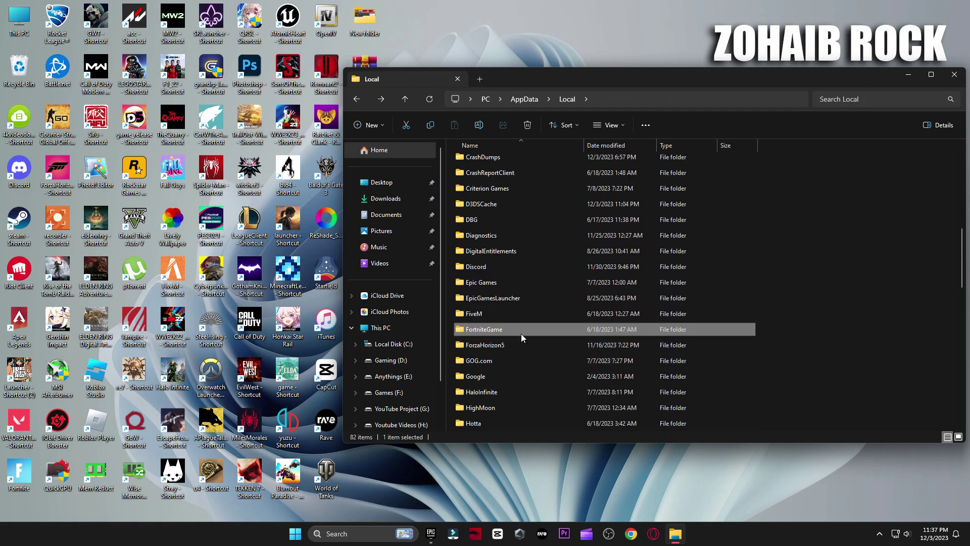
click(497, 302)
double_click(490, 299)
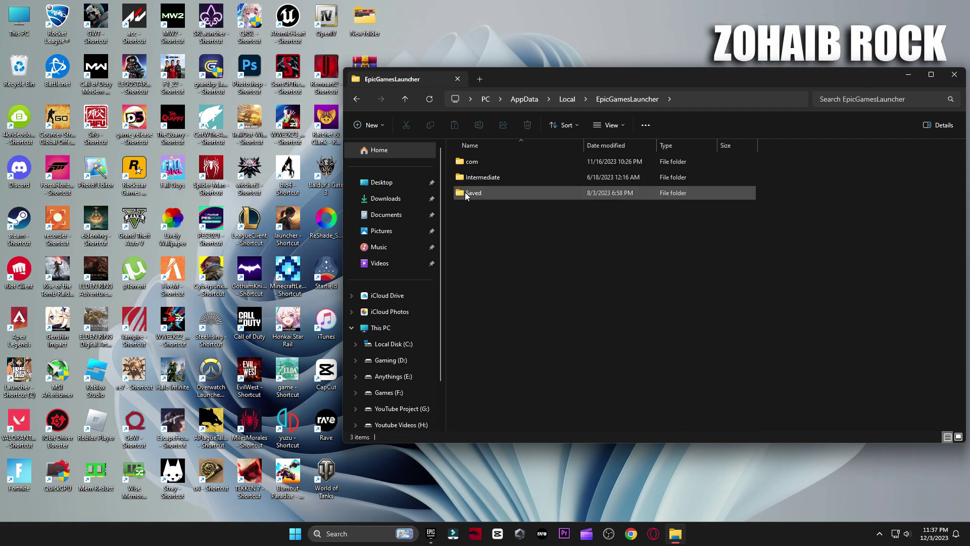
double_click(493, 195)
double_click(496, 178)
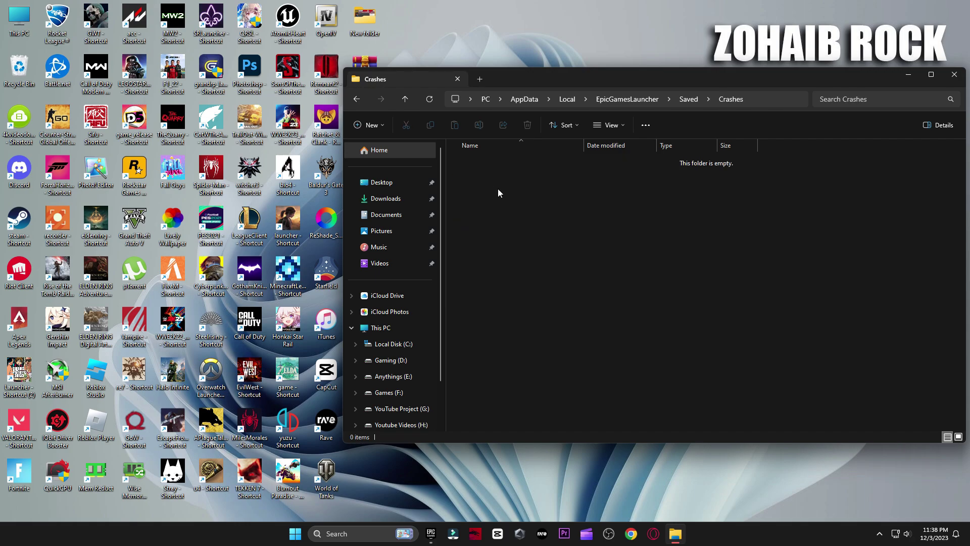
Delete all crash report folders inside EpicGamesLauncher's Saved\Config\CrashReportClient folder.
key(alt+Up)
double_click(477, 161)
click(479, 165)
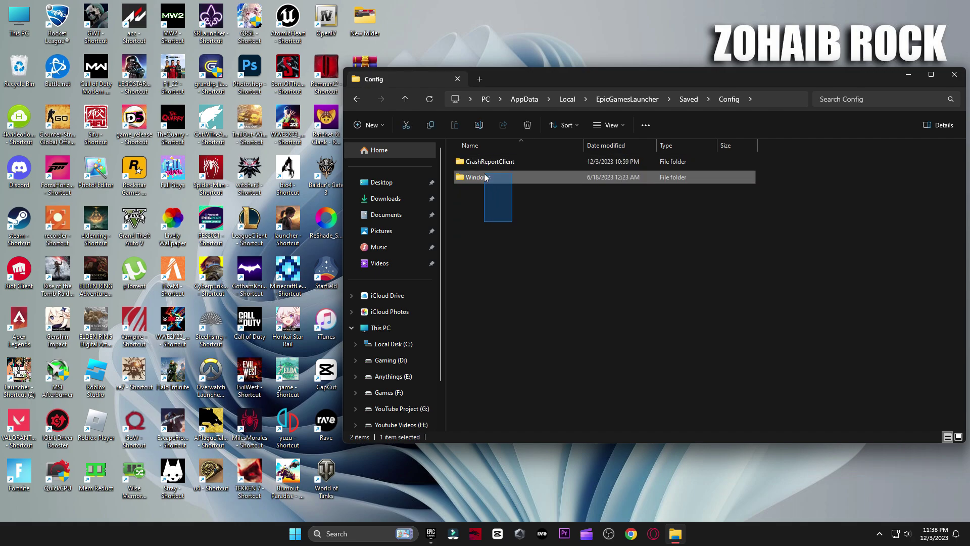
double_click(484, 161)
drag(566, 299, 486, 162)
key(Delete)
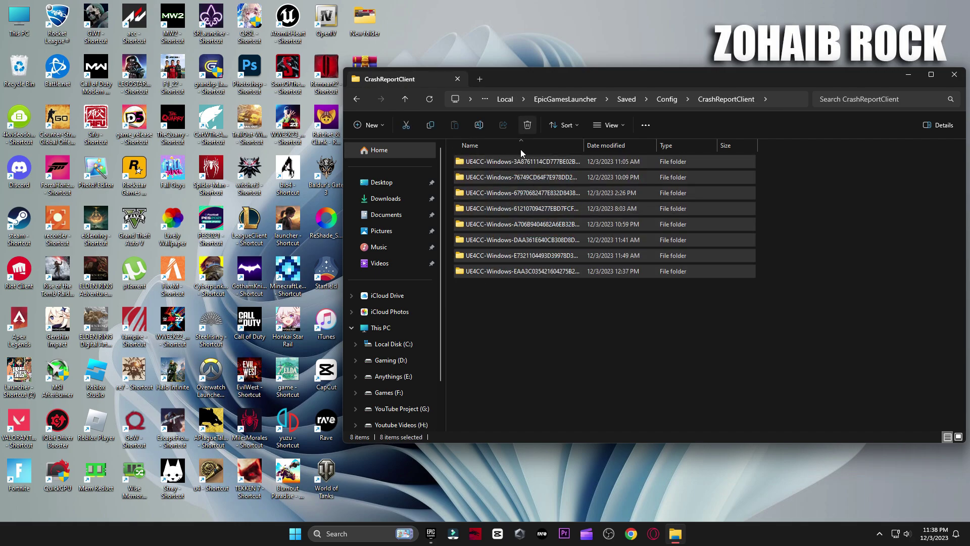
Delete the files in EpicGamesLauncher's Saved\webcache_4430\Cache folder, skipping those in use, and close File Explorer.
key(alt+Left)
key(alt+Left)
double_click(503, 236)
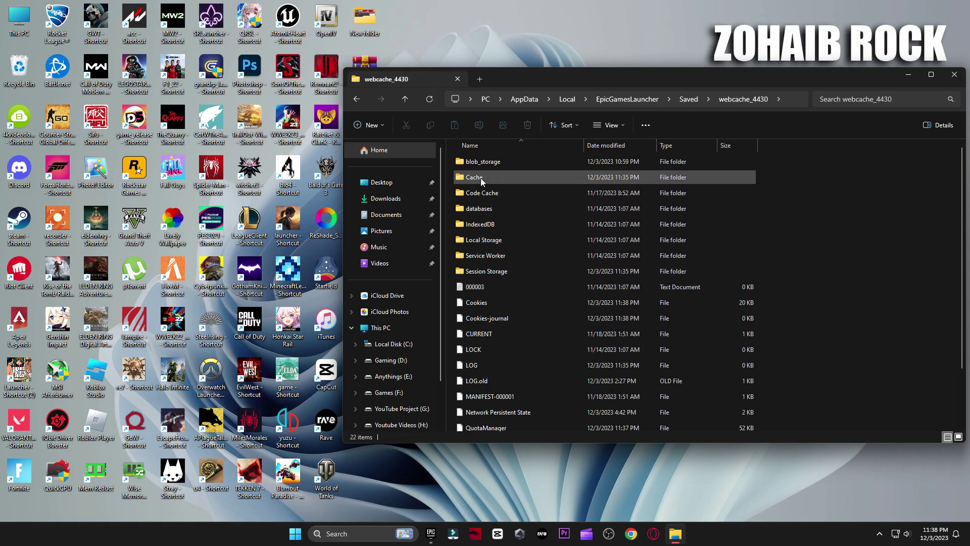
double_click(481, 178)
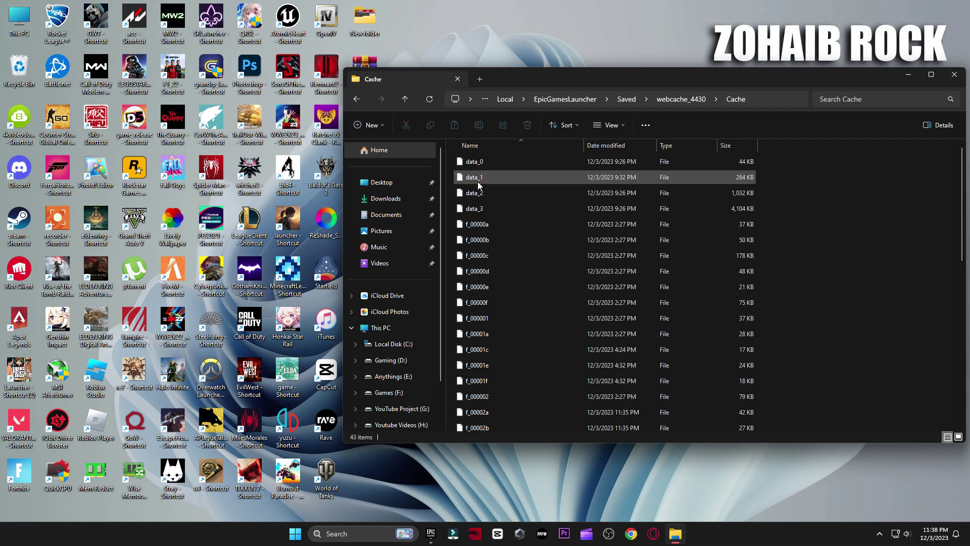
click(478, 181)
key(ctrl+a)
click(526, 125)
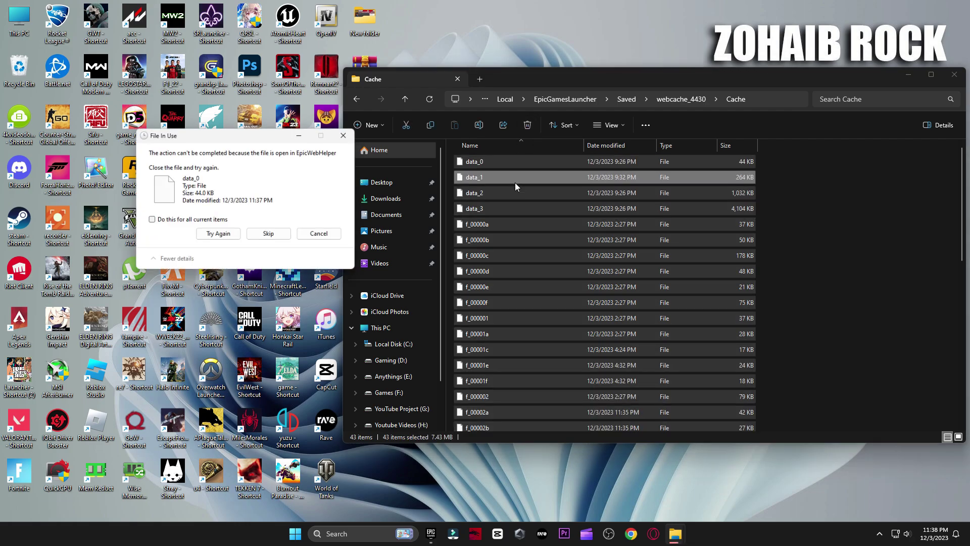
click(142, 216)
click(261, 231)
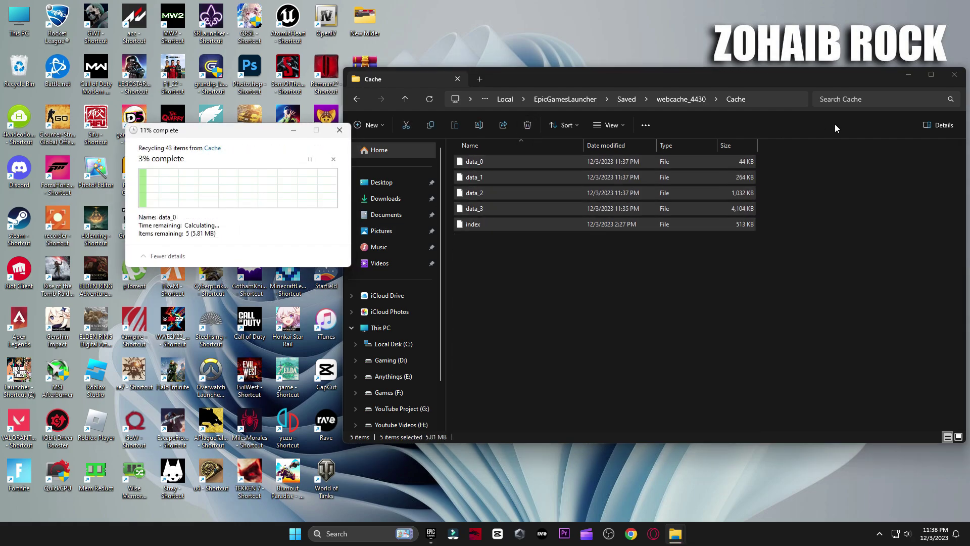
click(954, 75)
Open Windows Settings and check the General permission options under Privacy & security.
click(306, 533)
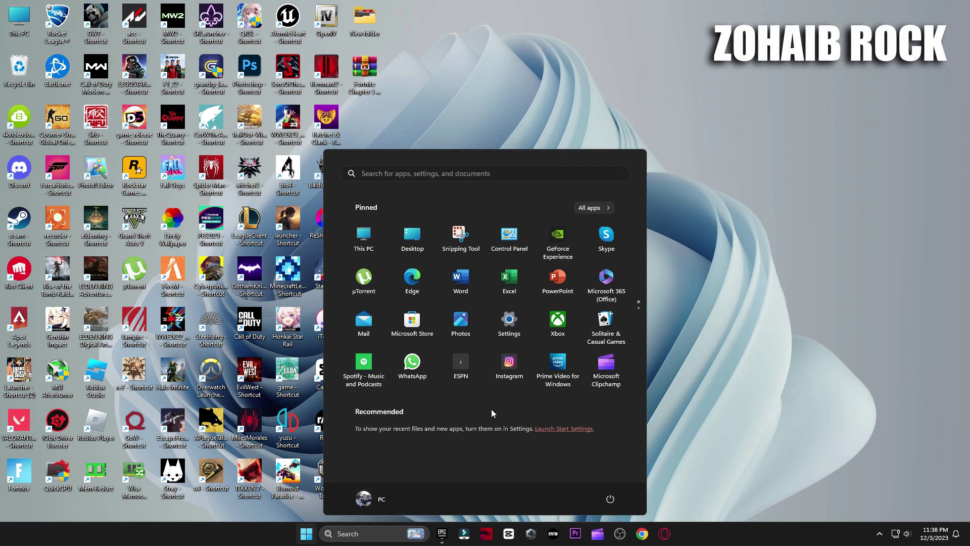
click(511, 323)
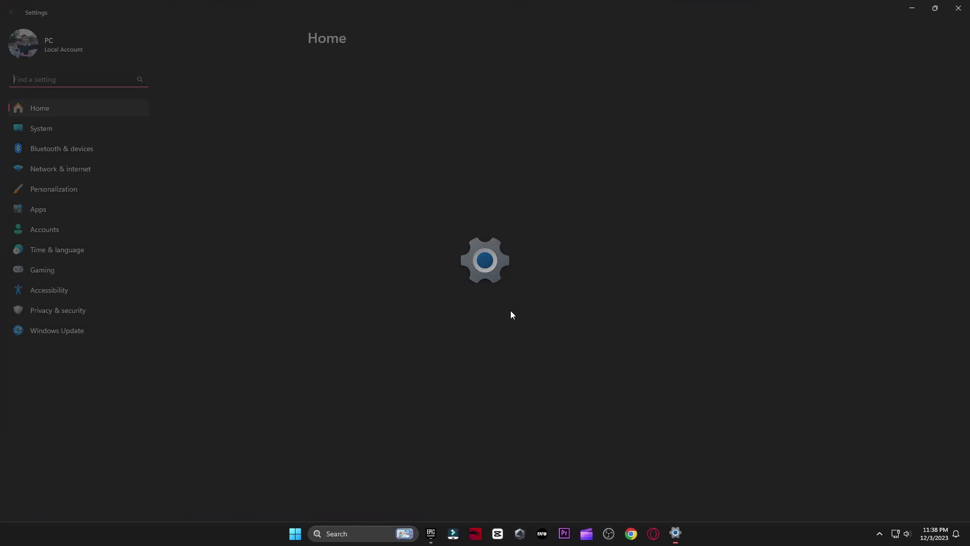
click(120, 311)
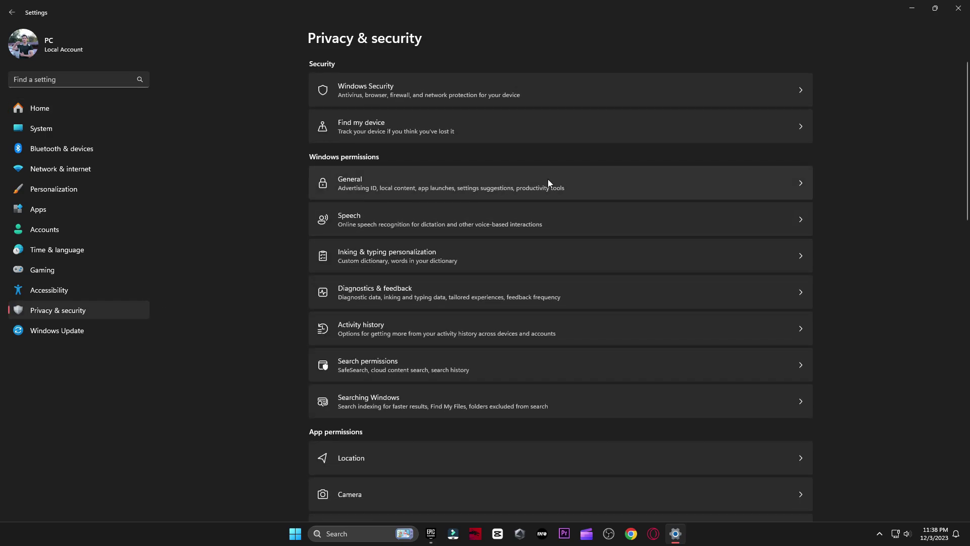
click(548, 180)
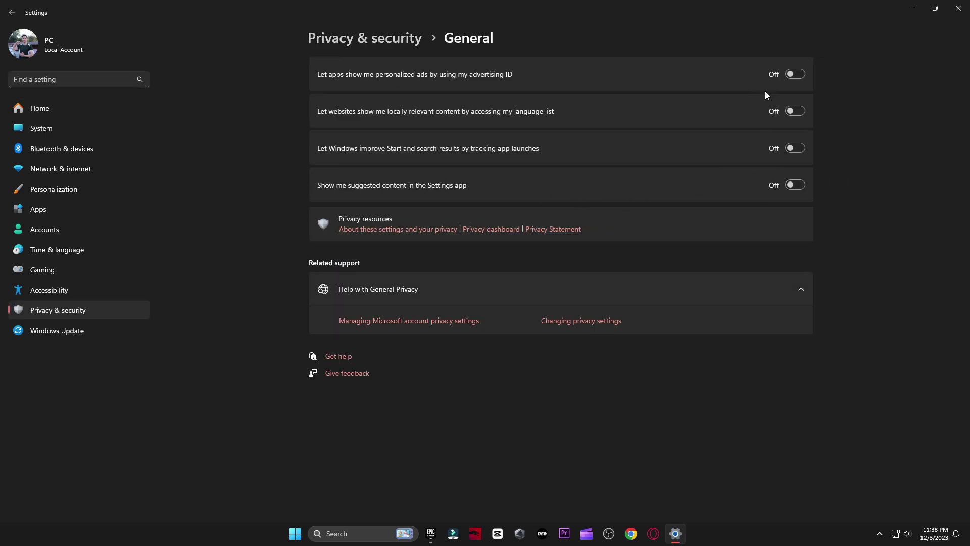
Review the Startup apps list to see which apps are enabled at login.
click(57, 209)
click(347, 344)
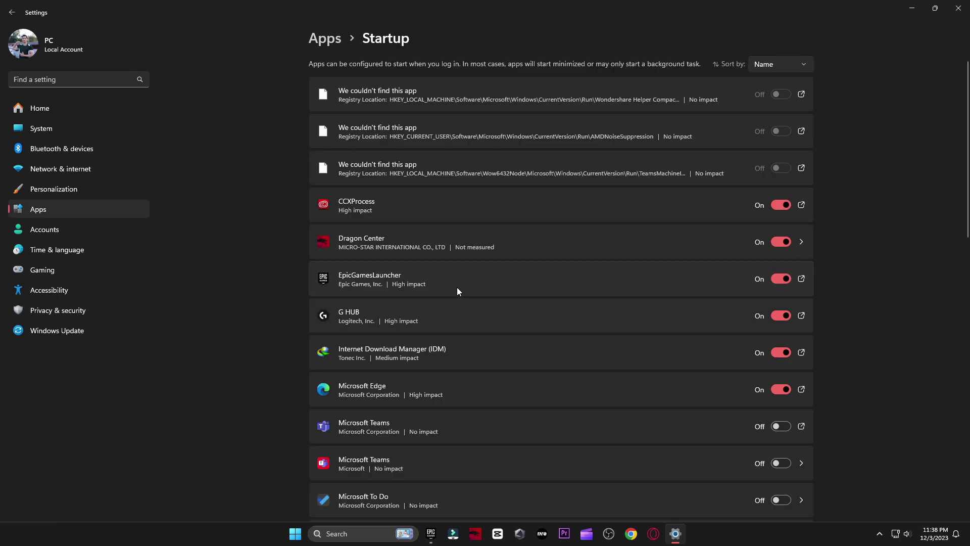
scroll(549, 309, down, 15)
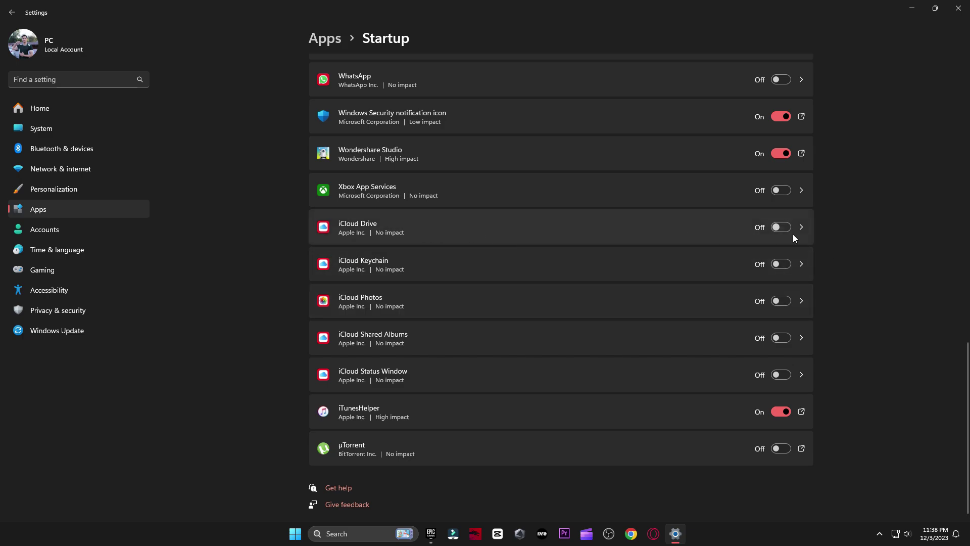
scroll(618, 351, up, 4)
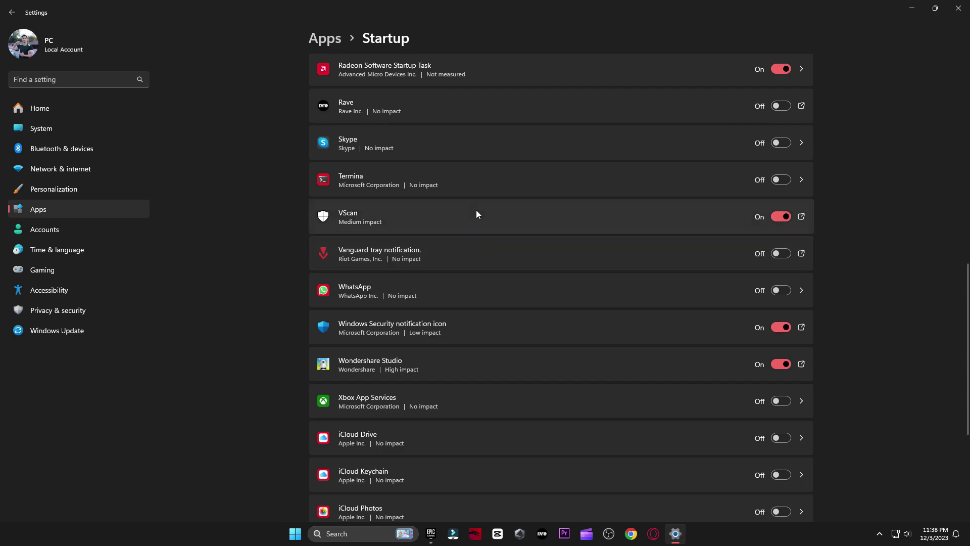
scroll(495, 133, up, 4)
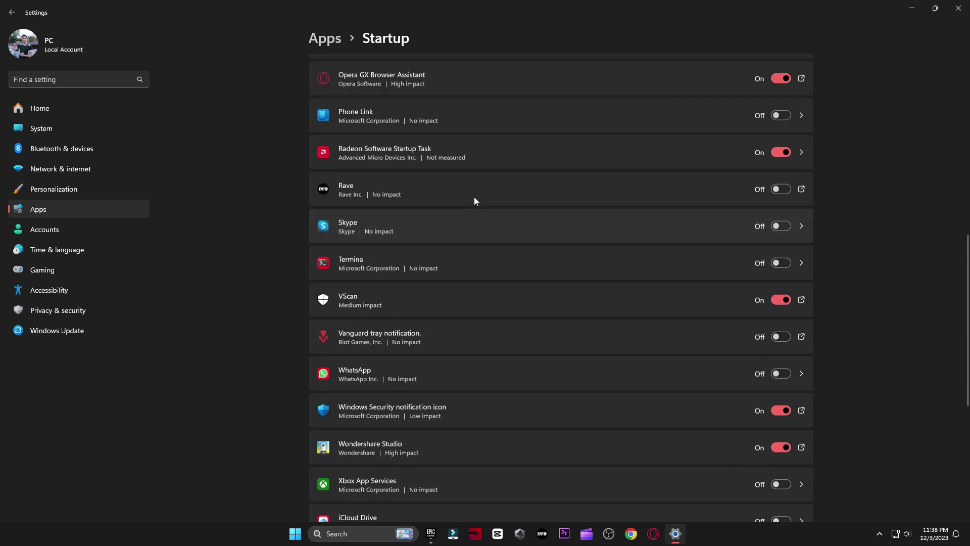
scroll(496, 219, up, 5)
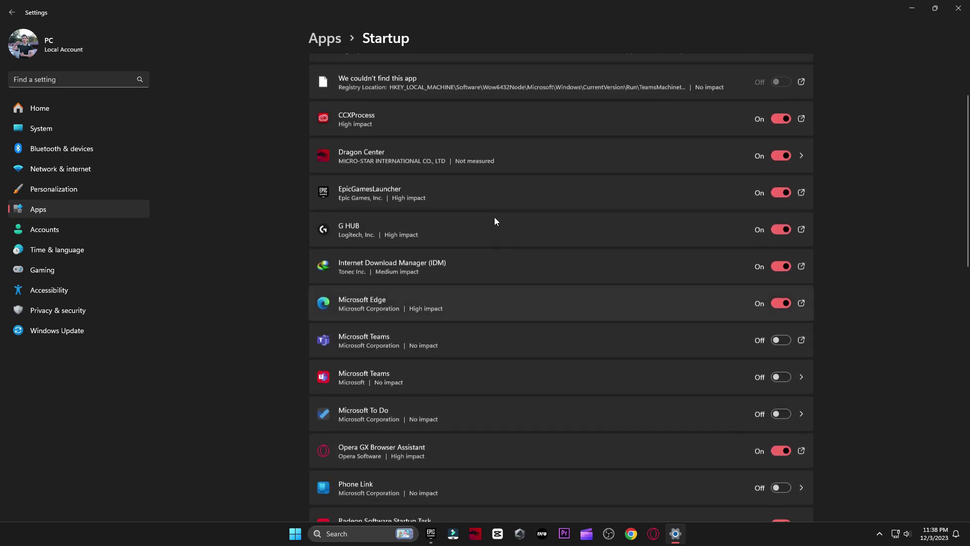
Check the Game Bar and Game Mode options in the Gaming settings.
click(60, 267)
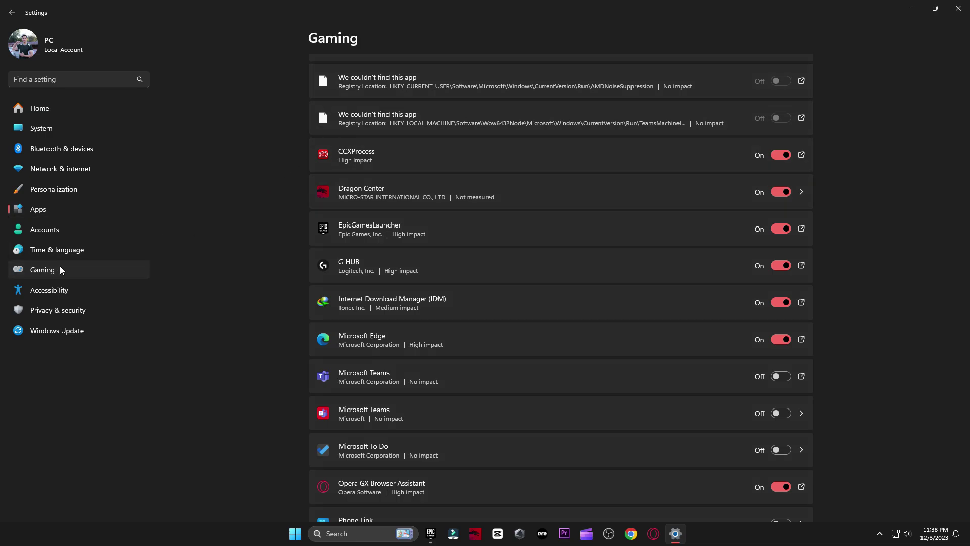
click(368, 81)
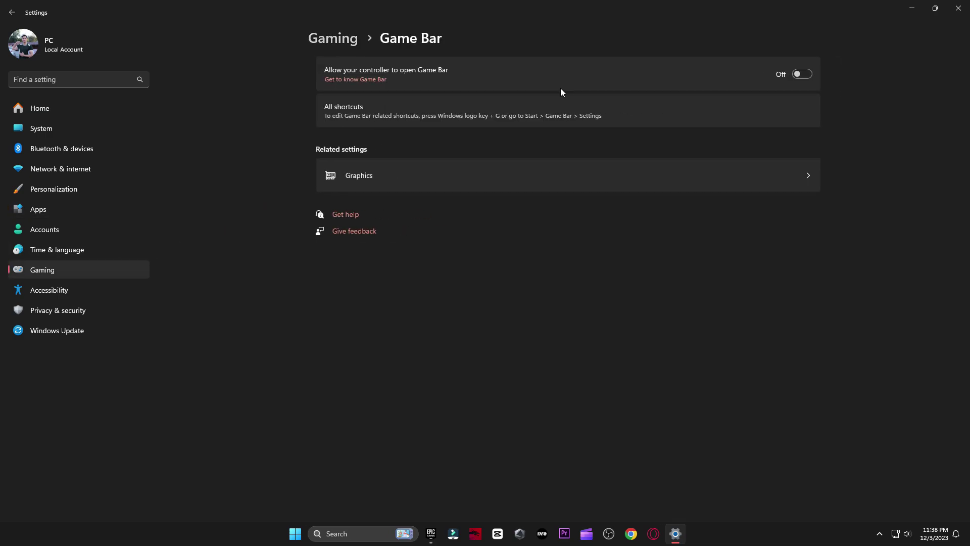
click(20, 13)
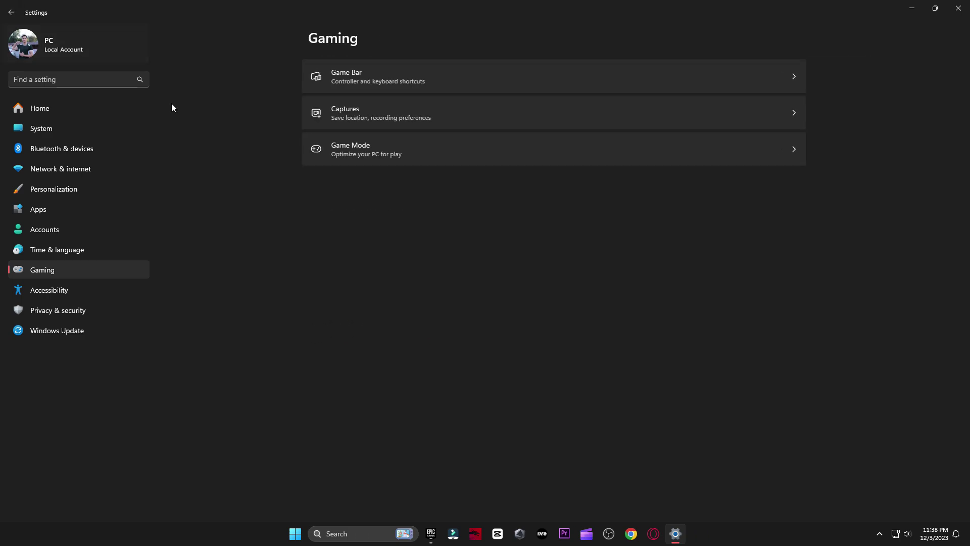
click(414, 153)
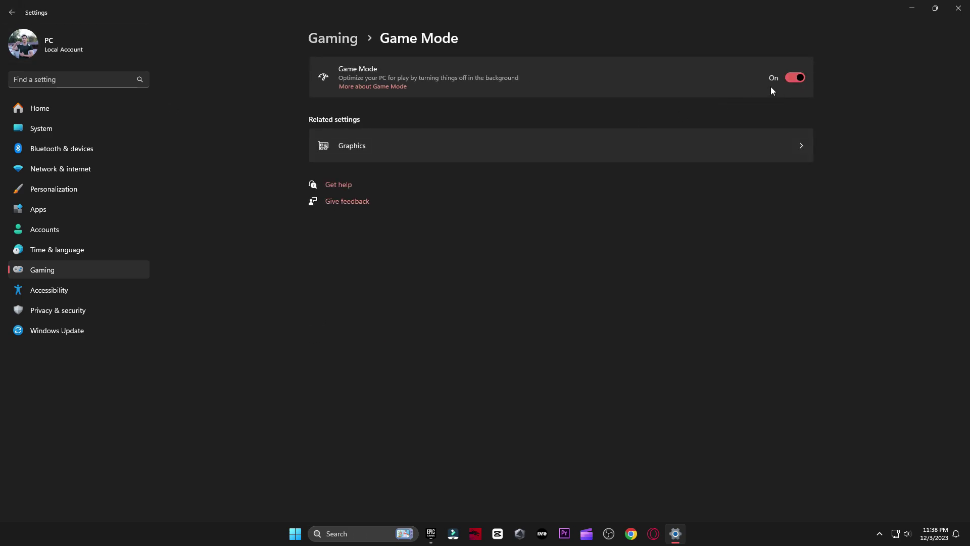
Remove the existing Fortnite entry from the custom app options in the Graphics settings.
click(442, 153)
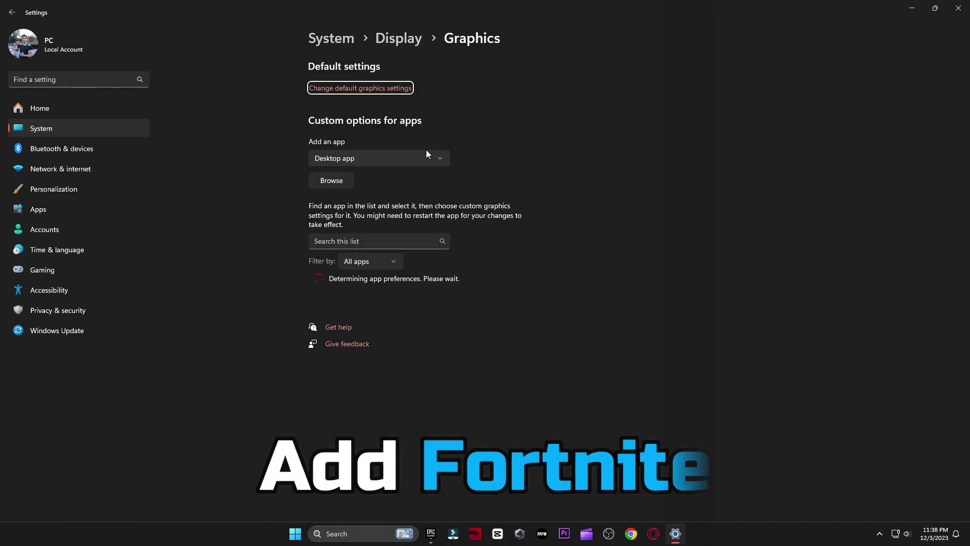
scroll(389, 344, down, 5)
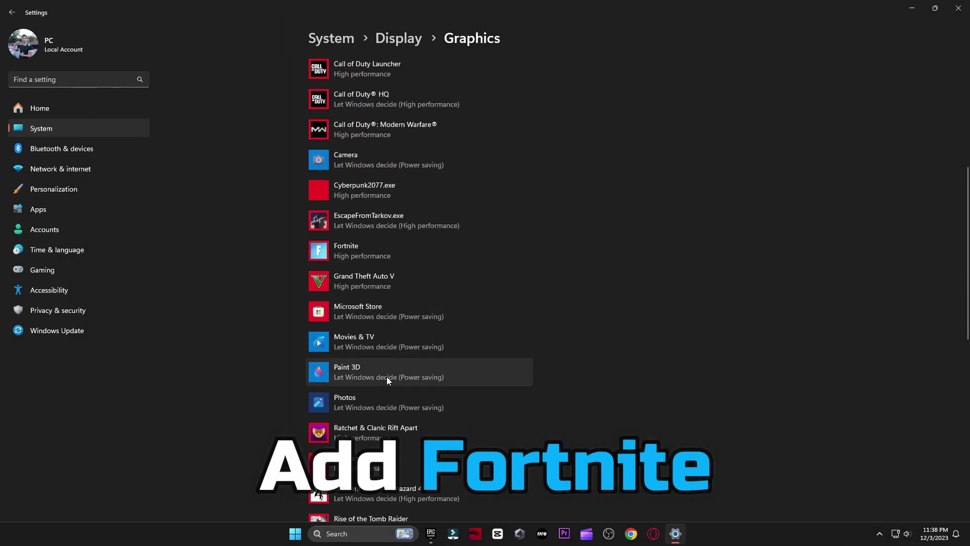
scroll(445, 364, down, 4)
scroll(444, 317, down, 1)
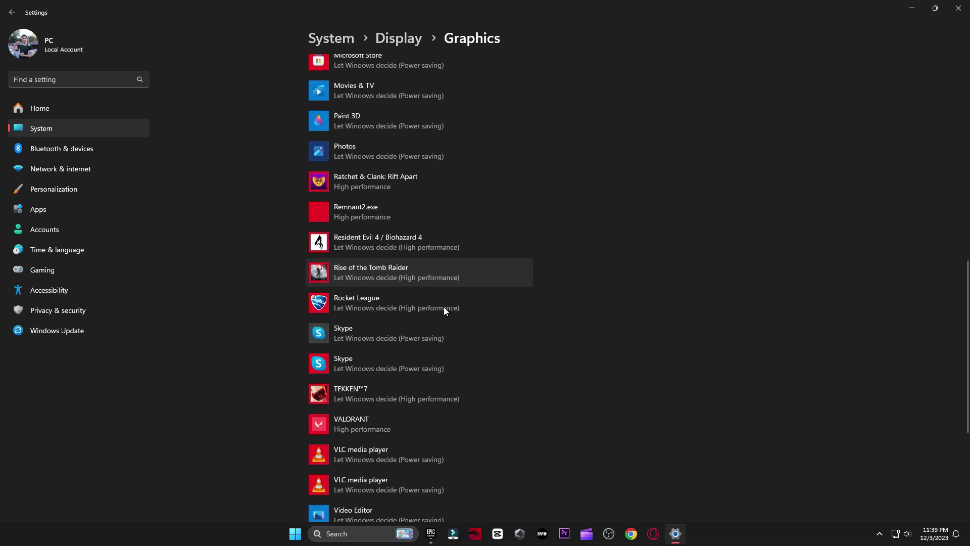
scroll(443, 307, down, 2)
scroll(469, 333, up, 8)
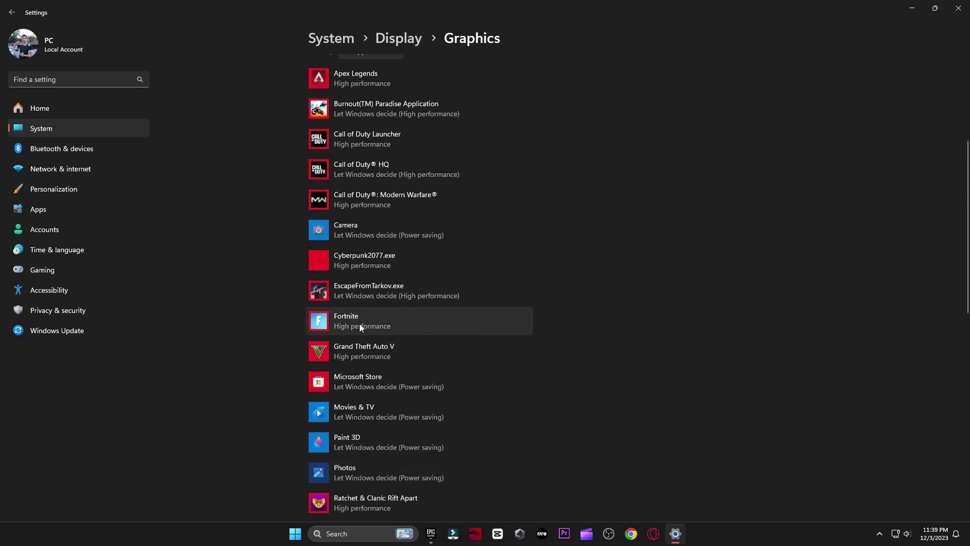
click(359, 326)
click(514, 372)
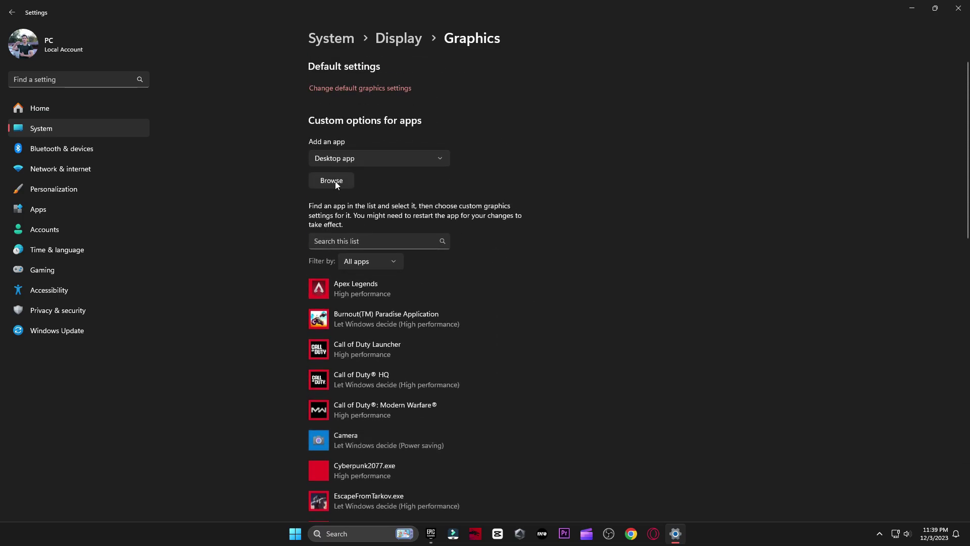
Add FortniteClient-Win64-Shipping from Fortnite's FortniteGame\Binaries\Win64 folder as a desktop app in the Graphics settings.
click(335, 181)
click(146, 161)
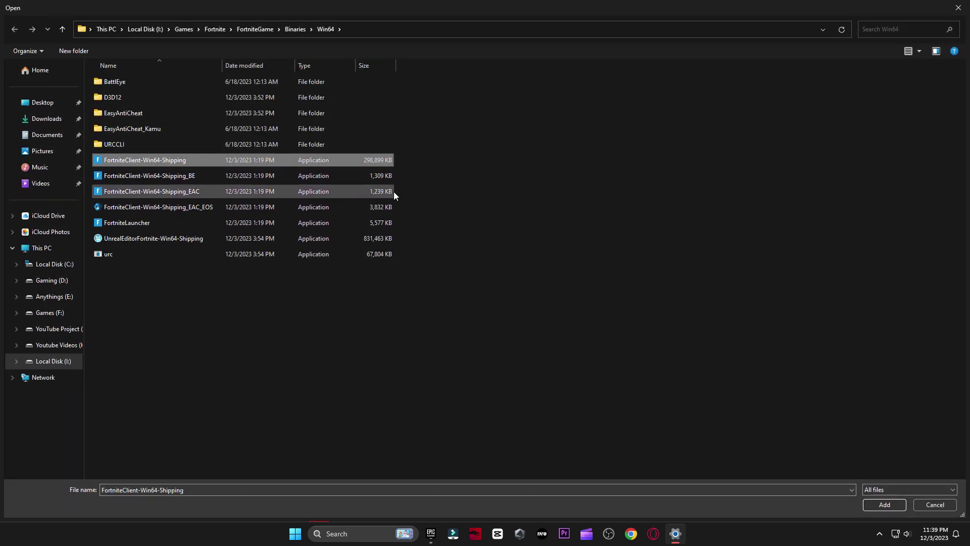
click(880, 508)
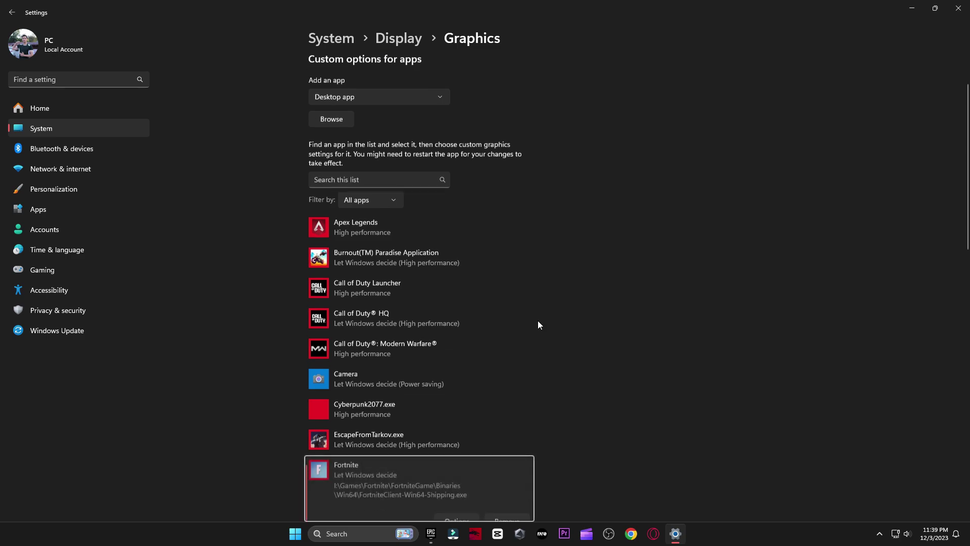
Set Fortnite's graphics preference to High performance, save it and close Settings.
scroll(506, 294, down, 5)
click(458, 268)
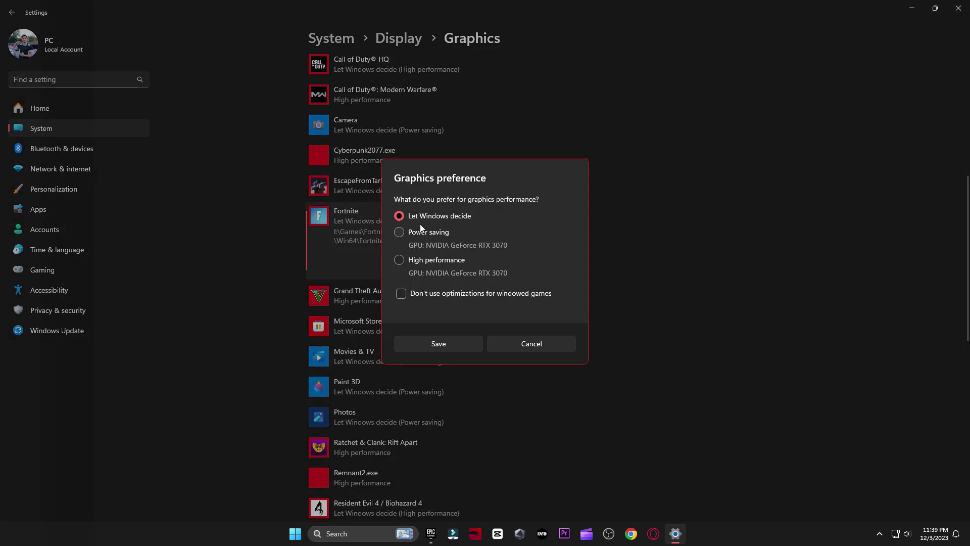
click(432, 260)
click(430, 341)
click(958, 8)
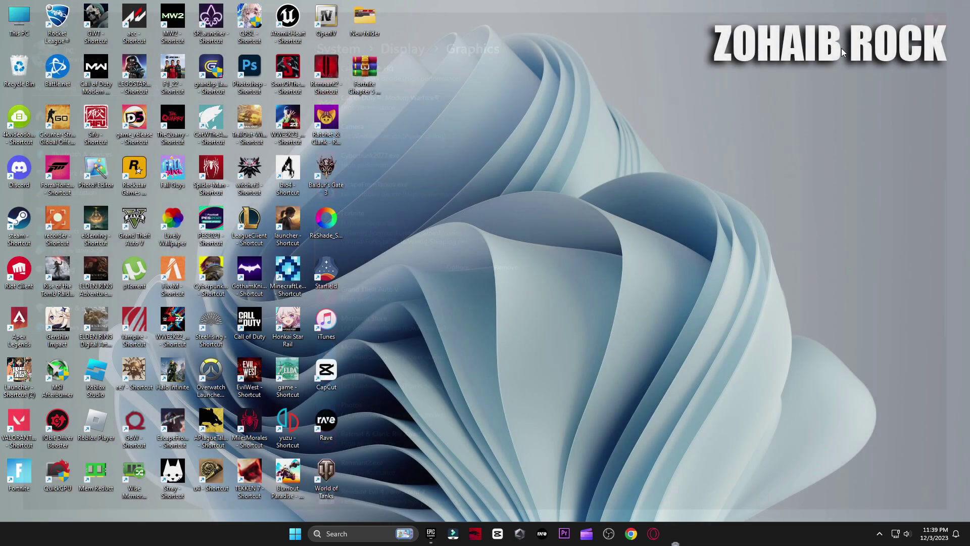
Extract the Fortnite Chapter 5 All Crashes & Directx 12 Error Fixed Pack archive onto the desktop and place the extracted folder beside it.
drag(365, 73, 525, 159)
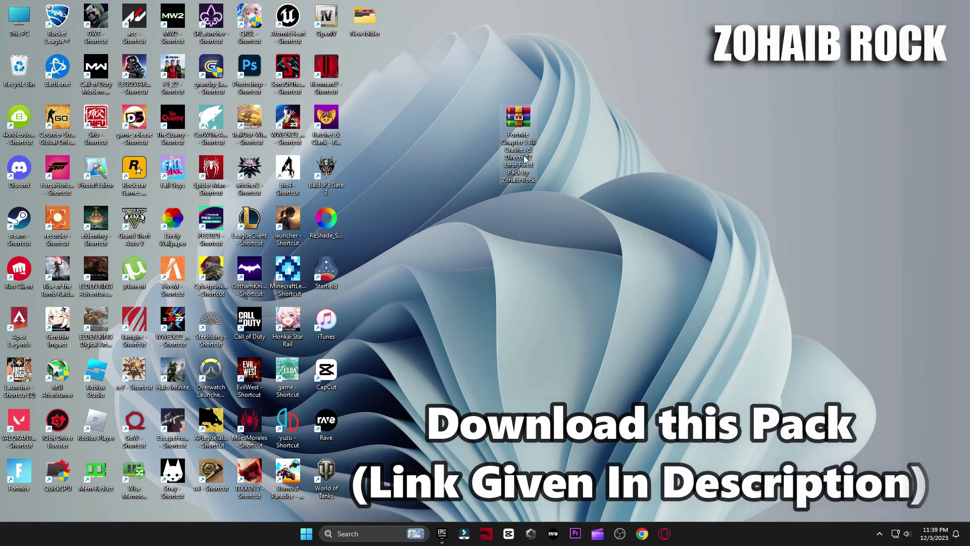
right_click(511, 146)
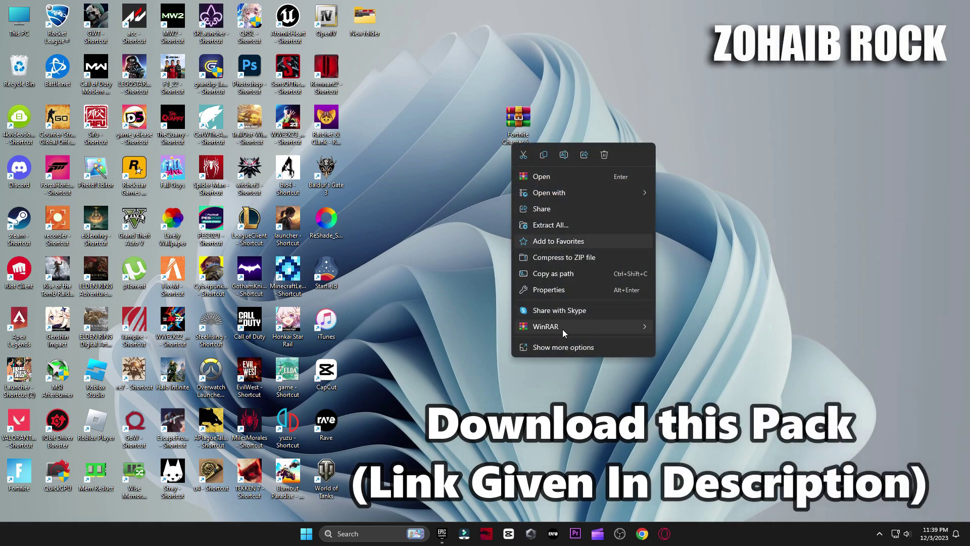
mouse_move(642, 324)
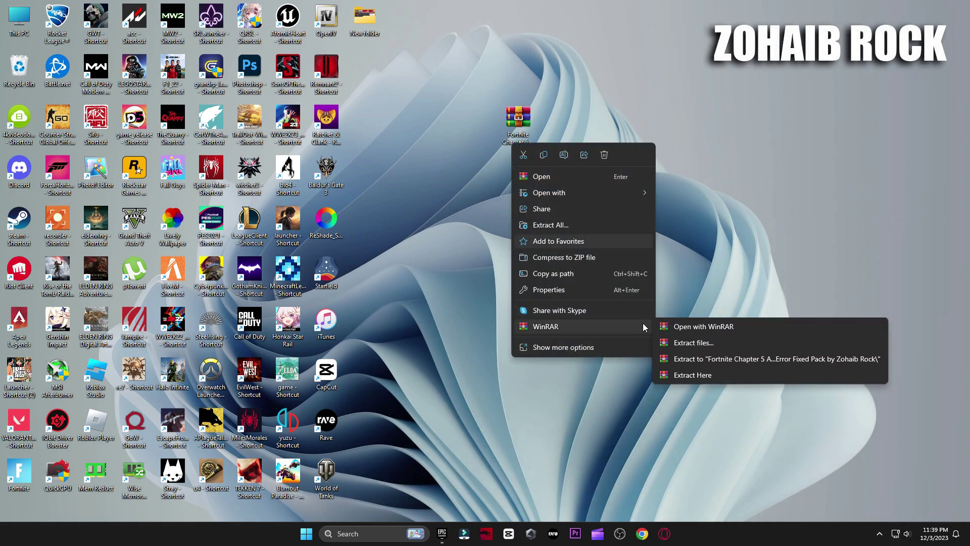
click(700, 378)
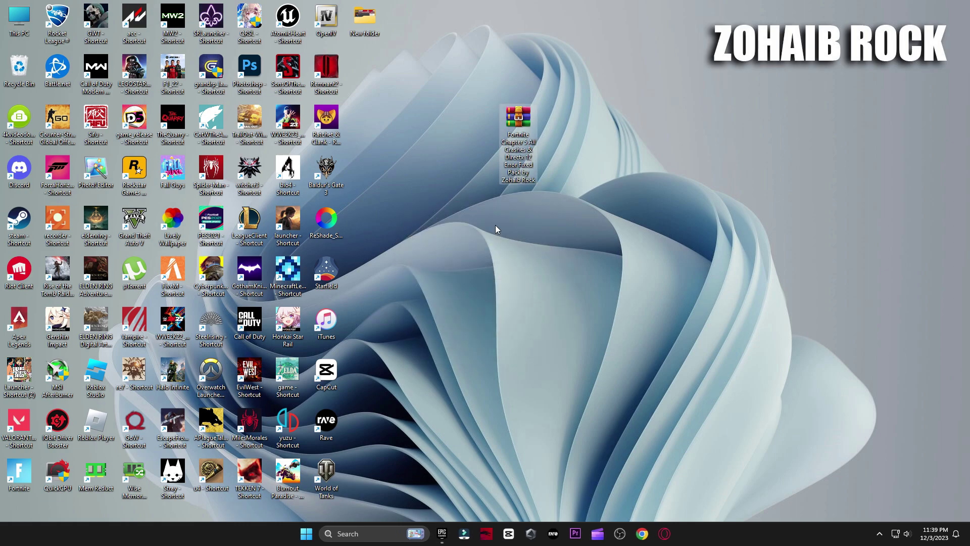
drag(380, 86, 542, 146)
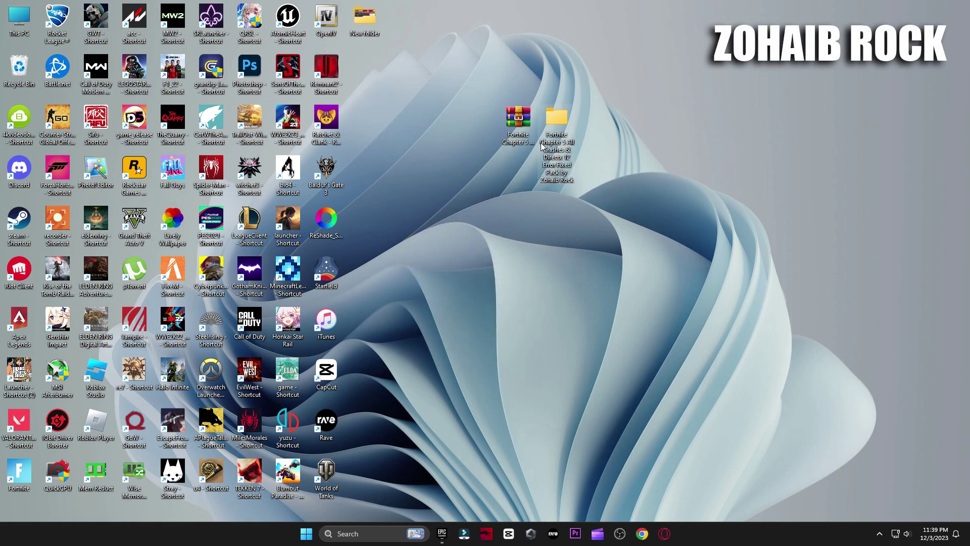
Launch DXSETUP.exe from DirectX_11_Setup.zip in the extracted pack's DIRECTX INSTALL folder.
double_click(553, 186)
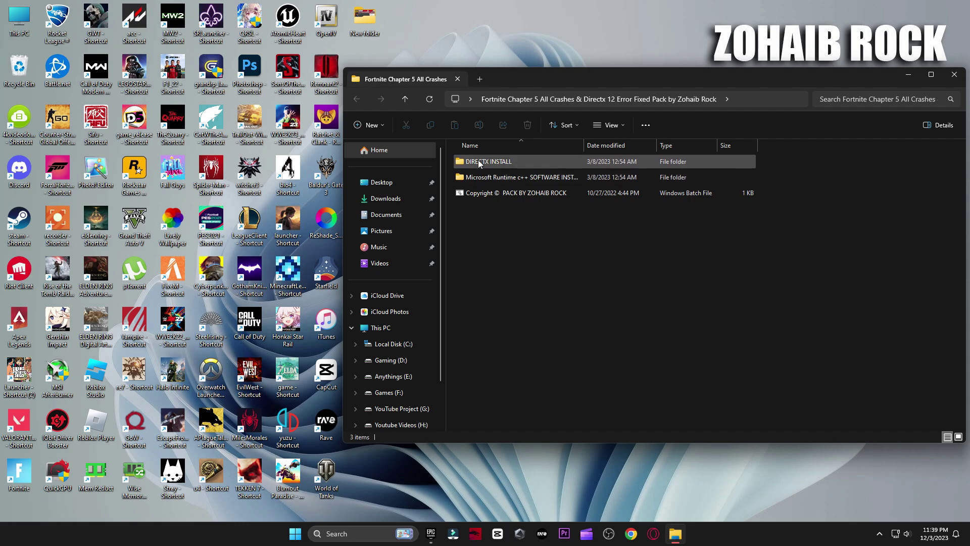
double_click(478, 161)
double_click(497, 177)
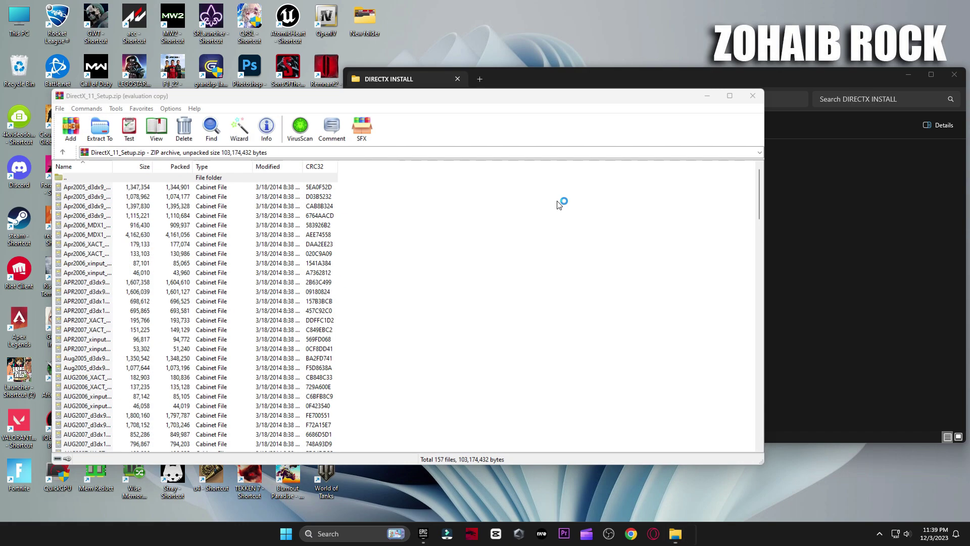
click(686, 101)
drag(762, 189, 757, 443)
double_click(76, 445)
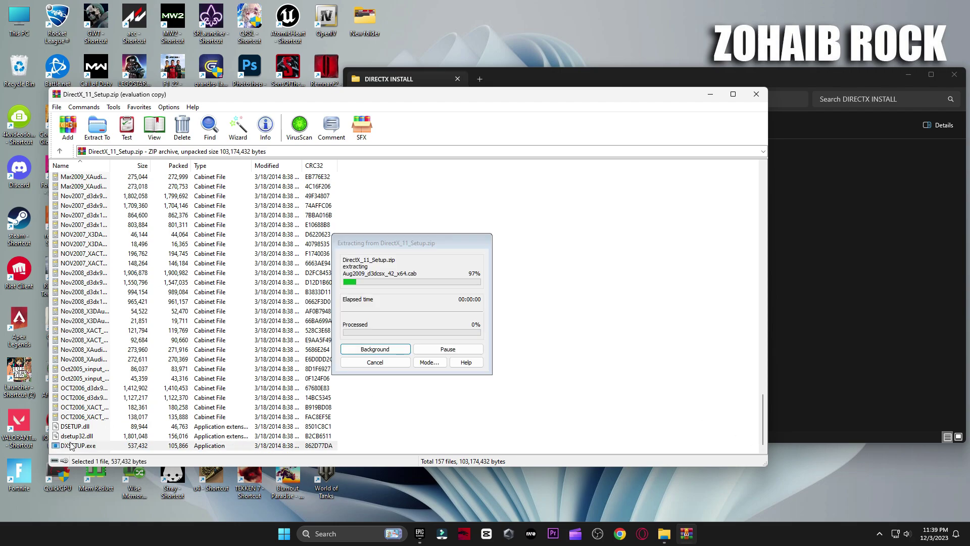
Accept the DirectX license agreement, complete the installation and close the DirectX_11_Setup archive.
drag(597, 213, 586, 200)
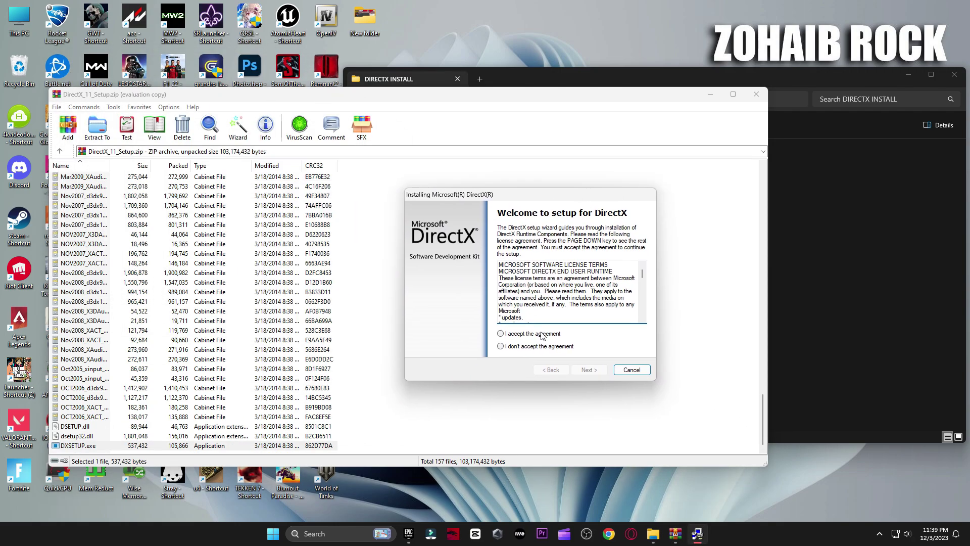
click(604, 372)
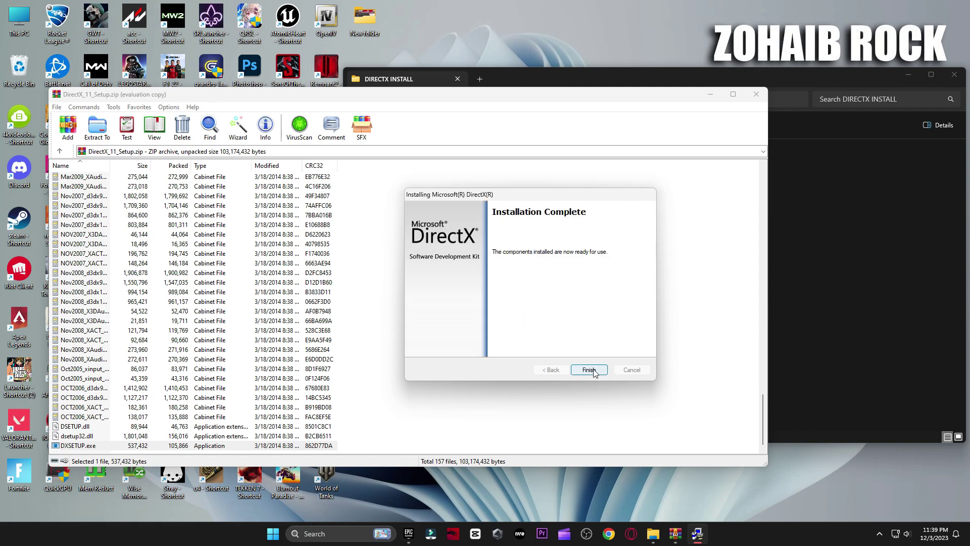
click(589, 370)
click(756, 94)
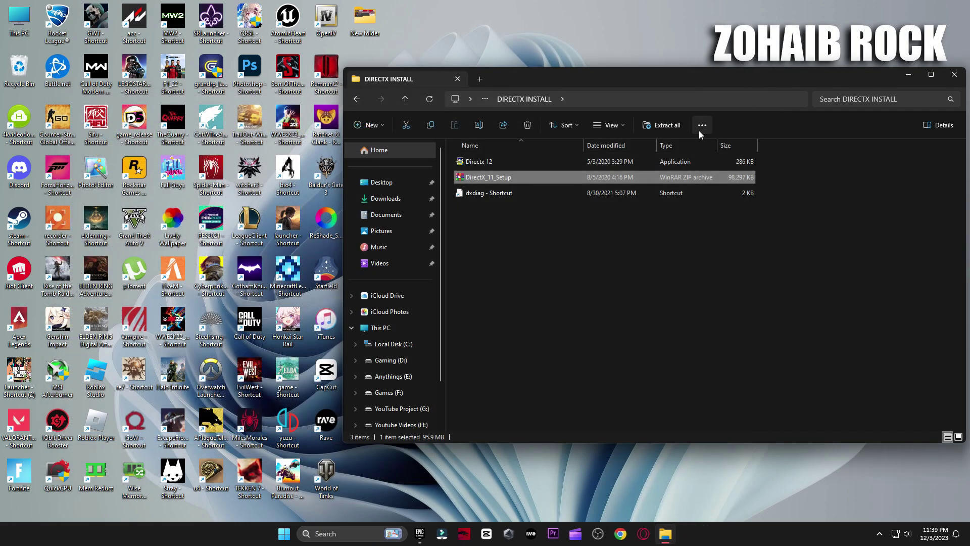
Run the Directx 12 installer from the same folder, accepting the agreement and leaving out the Bing Bar.
double_click(472, 162)
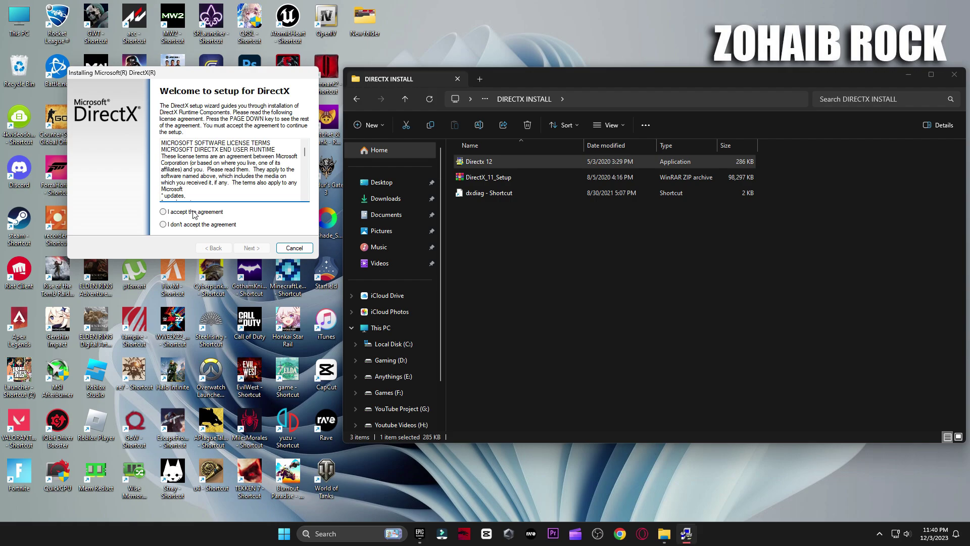
click(250, 250)
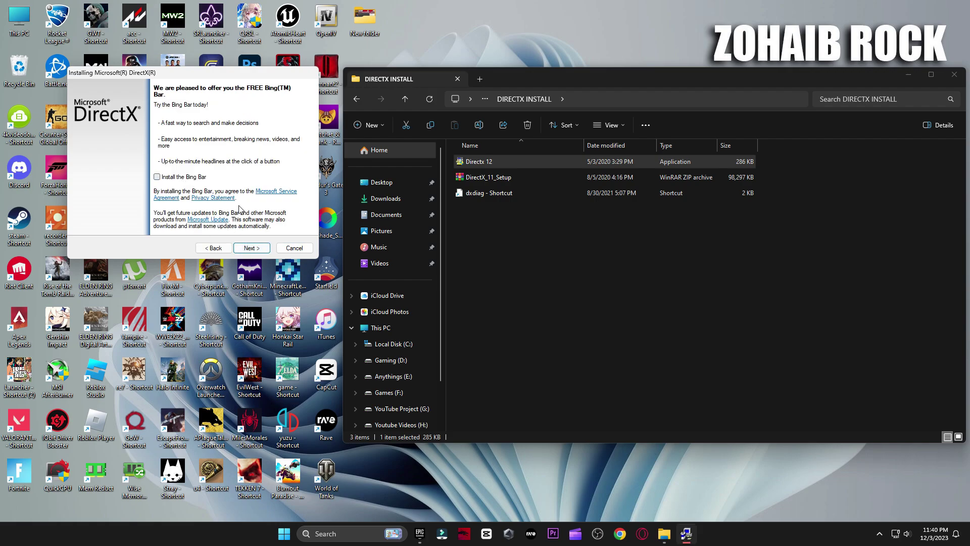
click(255, 250)
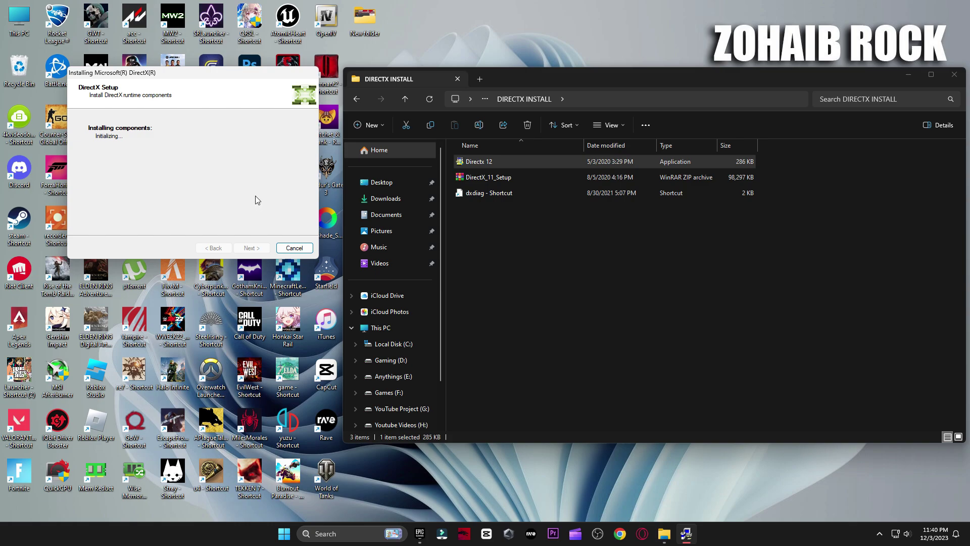
click(251, 247)
Run the dxdiag shortcut to check the DirectX version and the display driver details, and exit the tool.
click(488, 198)
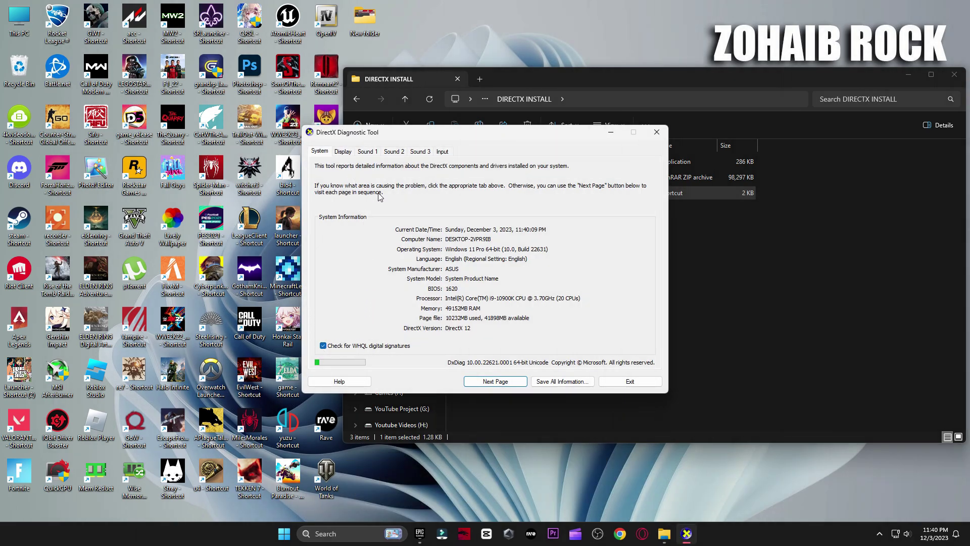
key(Return)
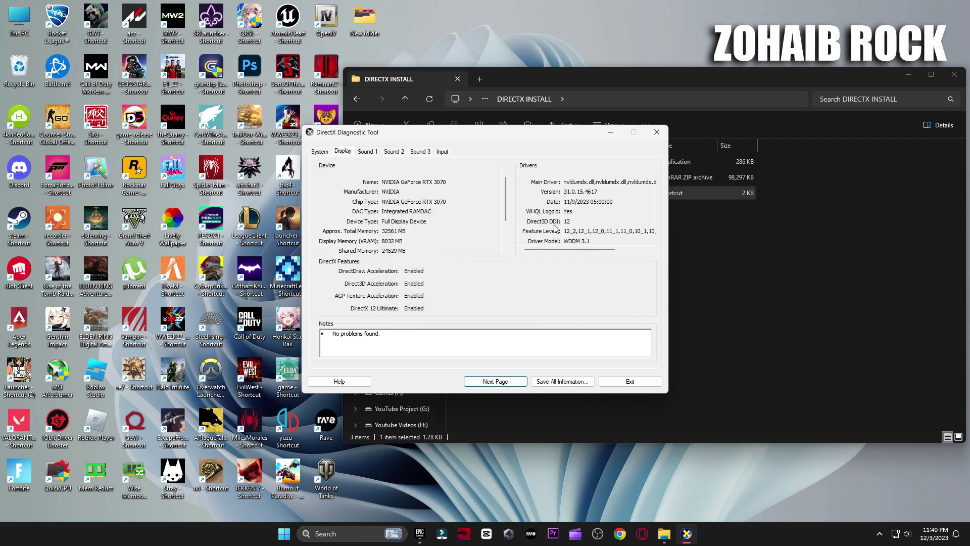
click(630, 381)
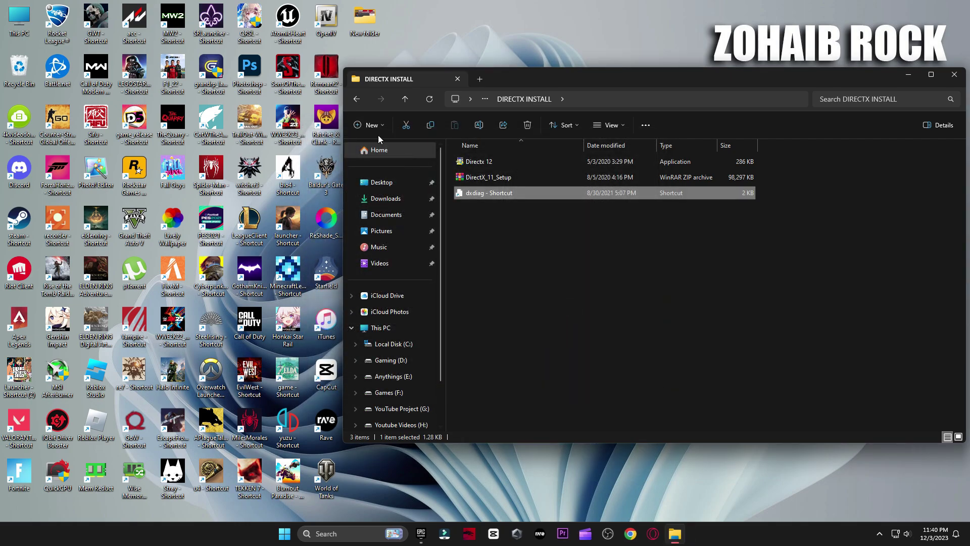
Run the install_all batch file from the pack's Microsoft Runtime c++ SOFTWARE INSTALL folder and close the folder window.
click(356, 99)
click(494, 180)
double_click(494, 180)
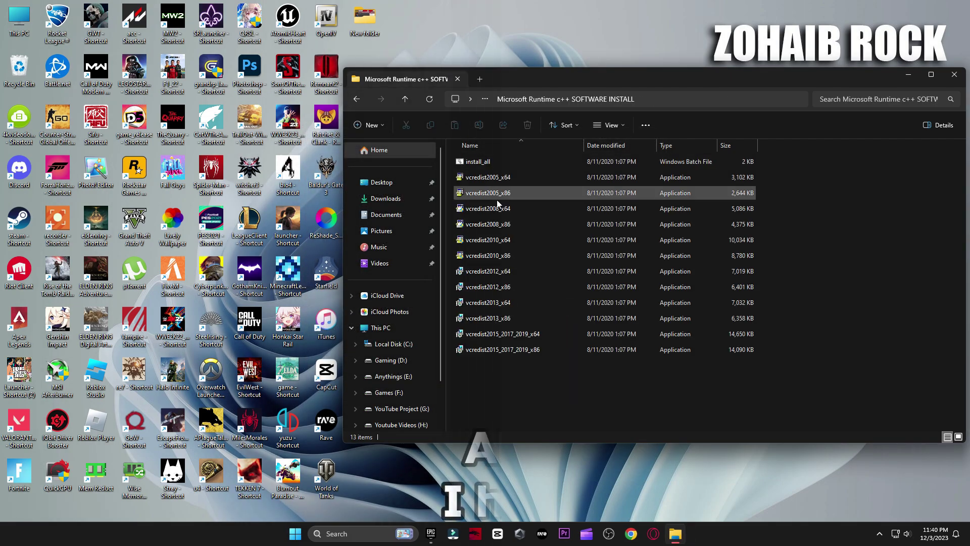
double_click(478, 159)
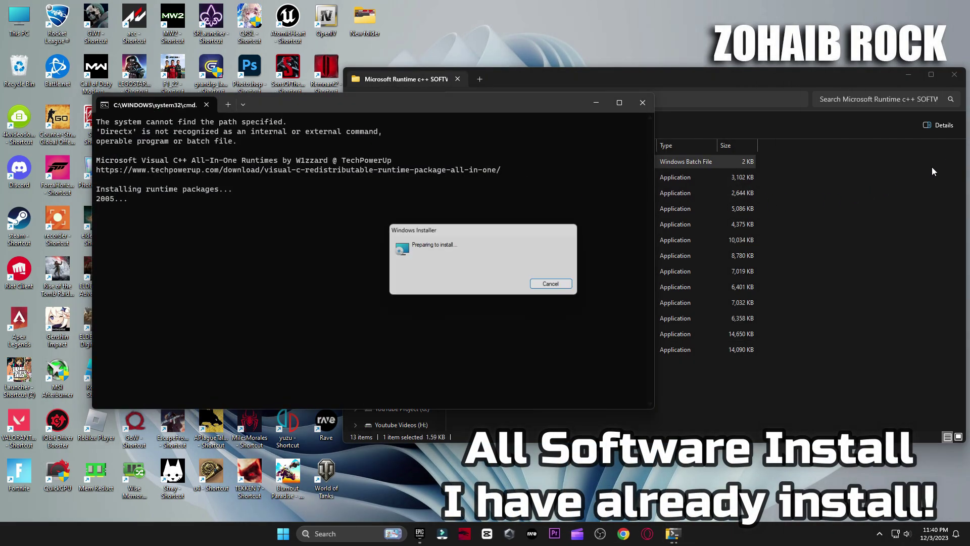
click(954, 74)
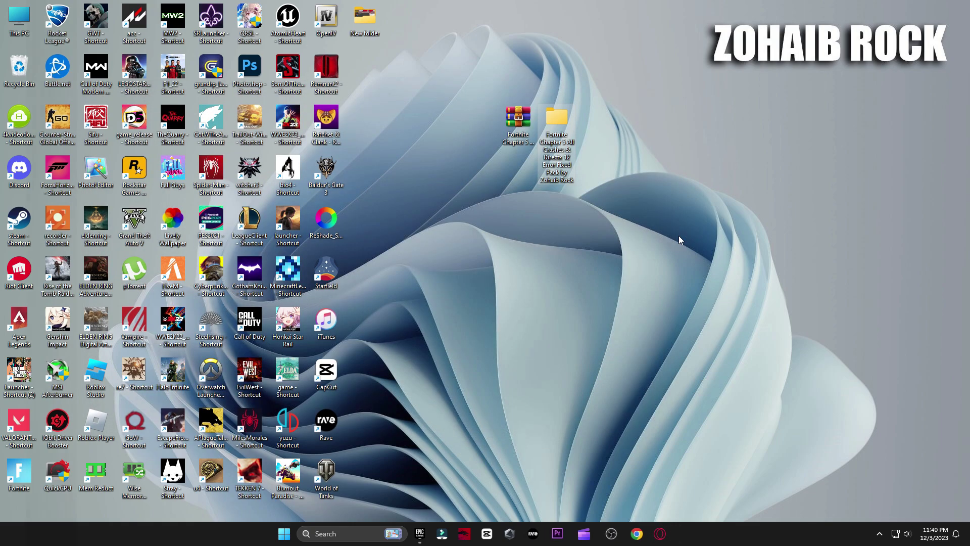
Switch to the Epic Games Launcher, start verifying Fortnite's files and show the progress in the downloads.
click(442, 533)
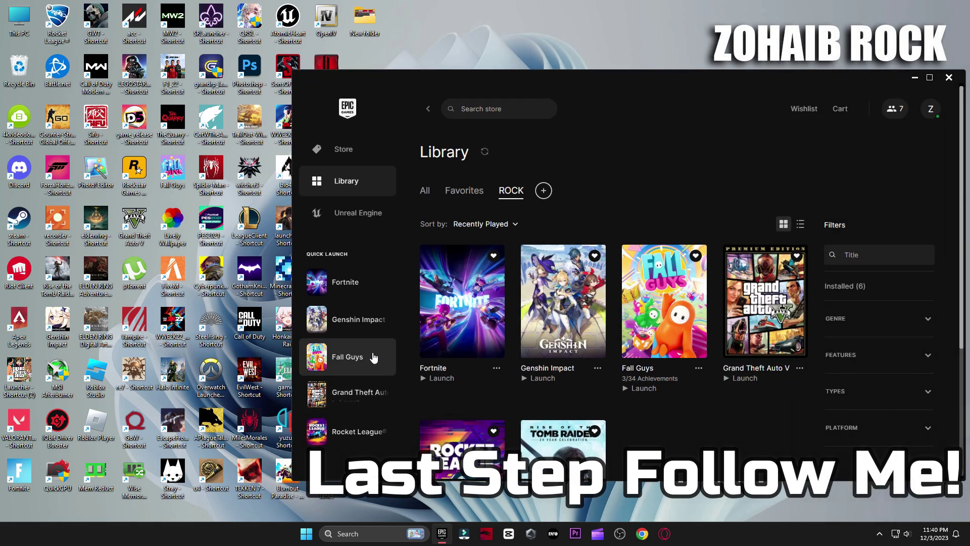
click(497, 367)
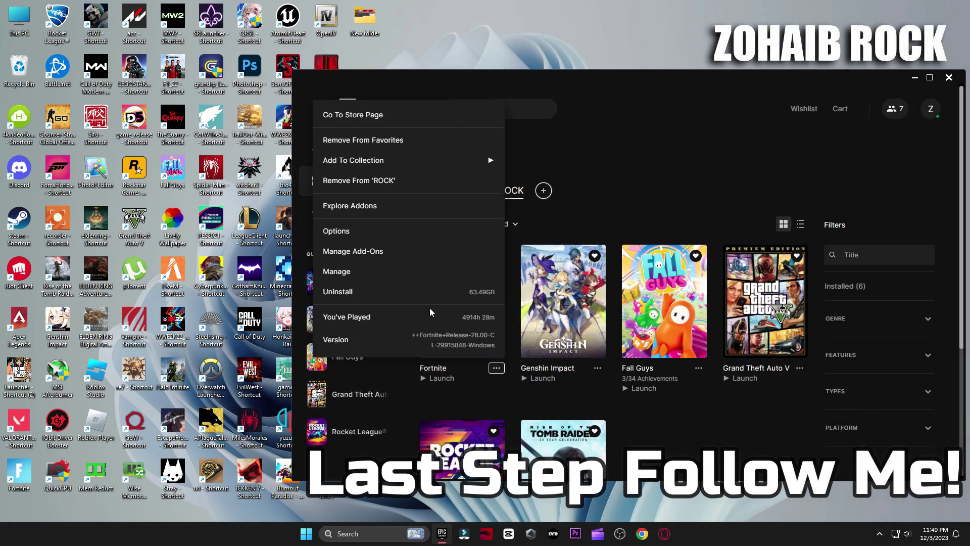
click(373, 273)
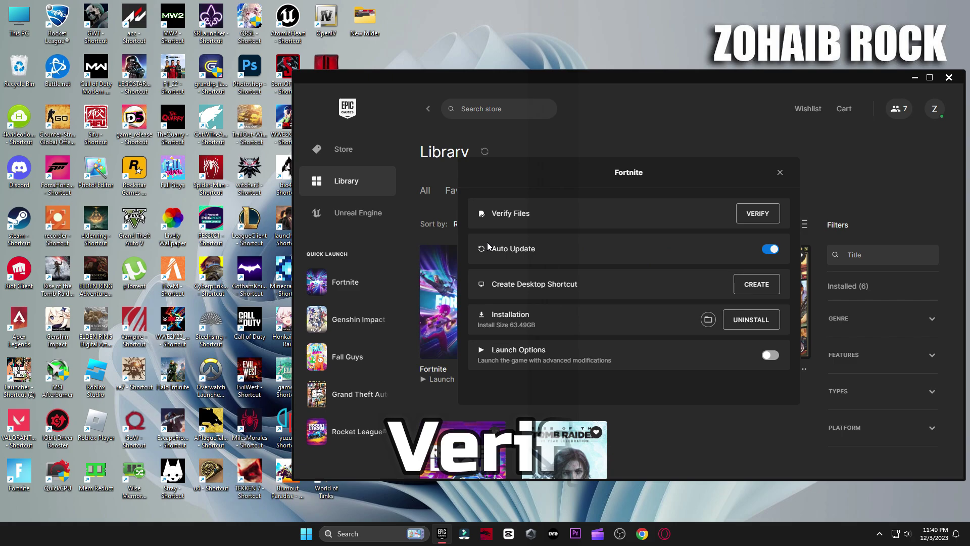
click(758, 214)
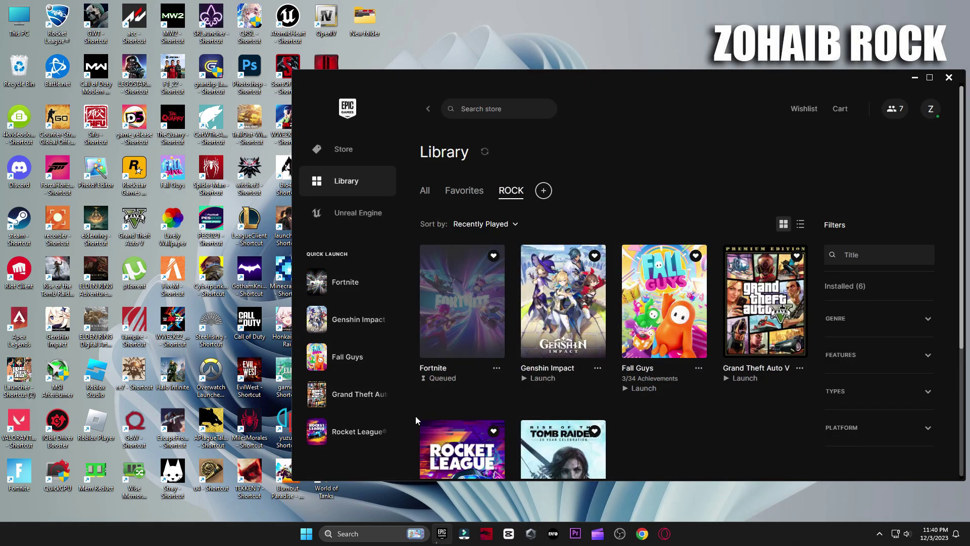
click(373, 457)
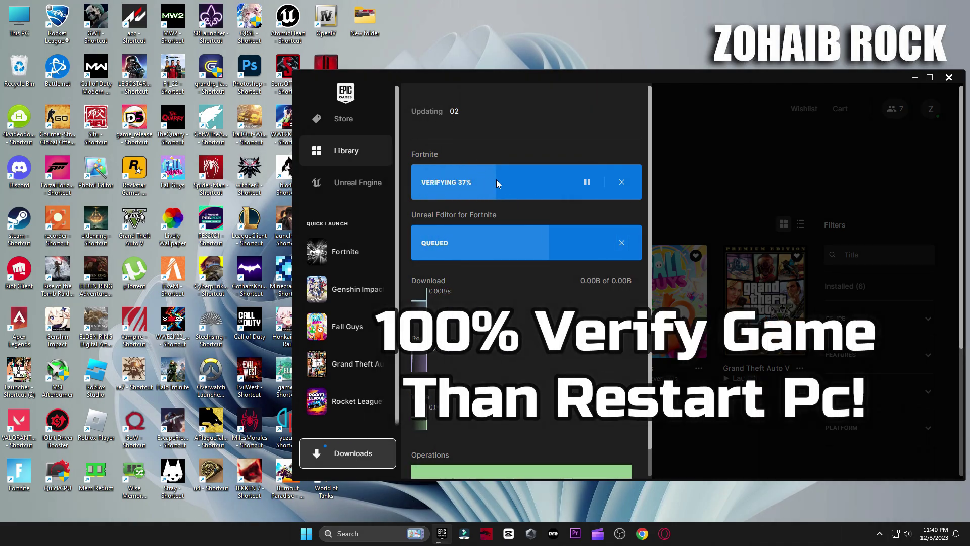
Bring up the Windows power options for restarting the PC.
click(307, 534)
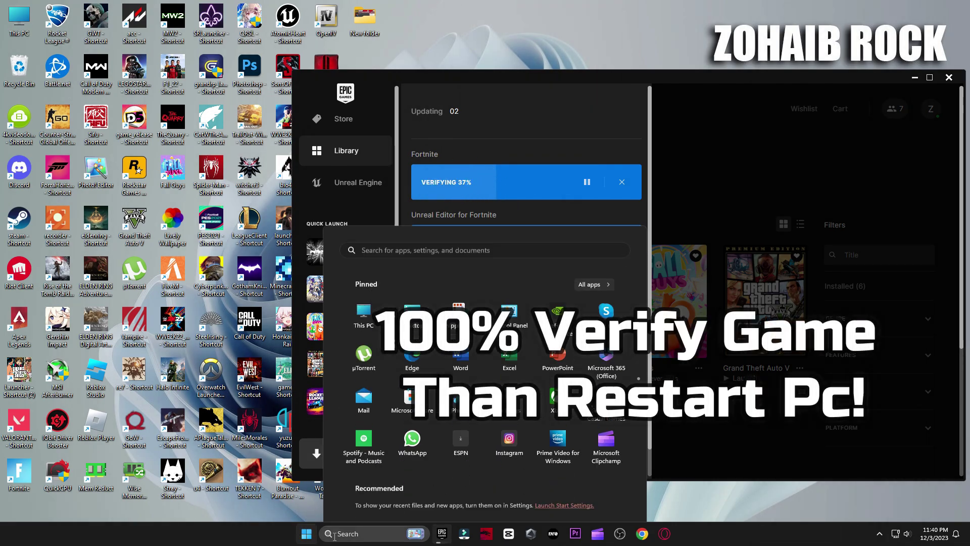
click(611, 499)
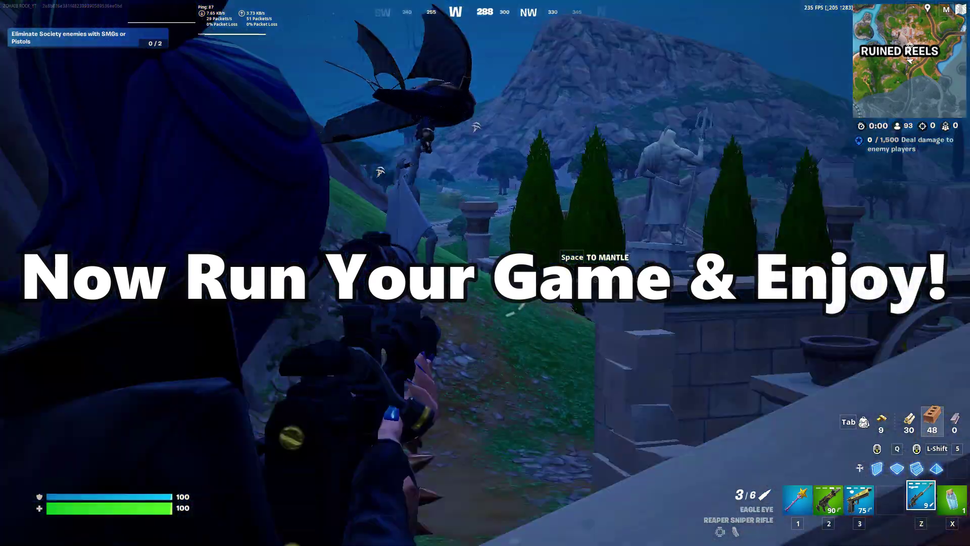
right_click(485, 273)
click(485, 273)
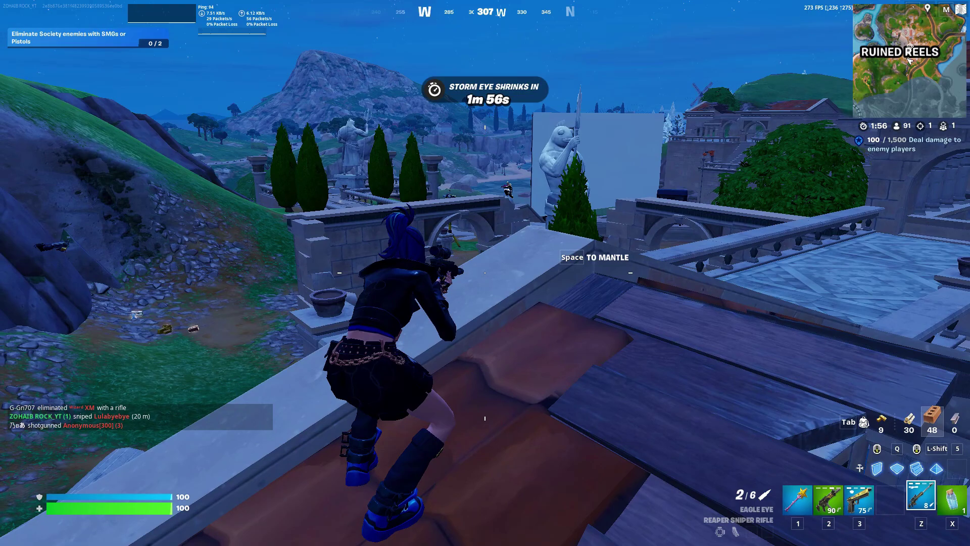
right_click(485, 273)
right_click(485, 273)
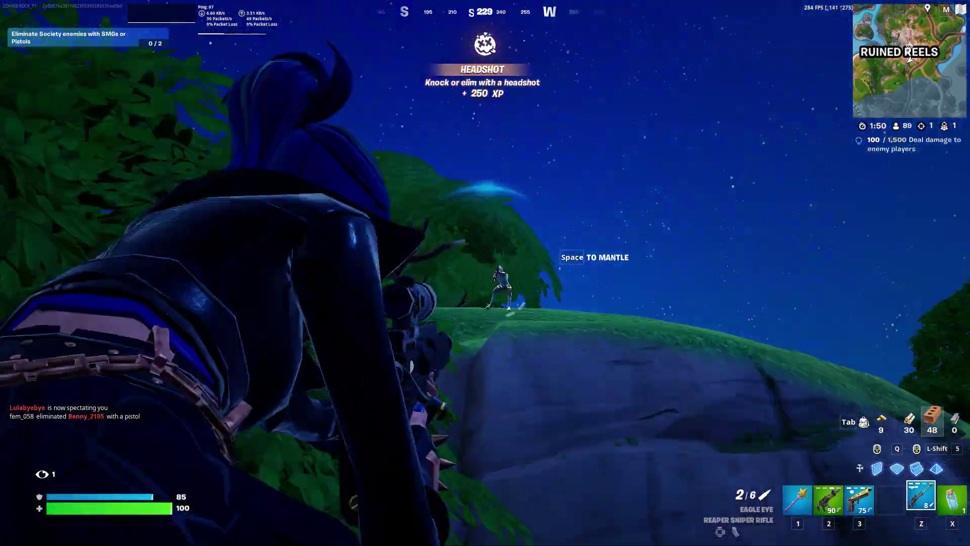
right_click(485, 272)
click(485, 273)
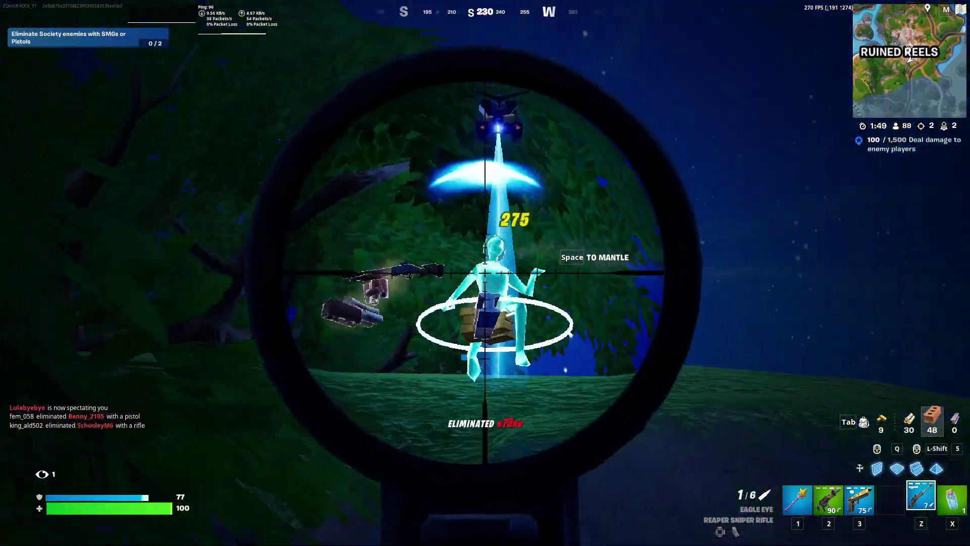